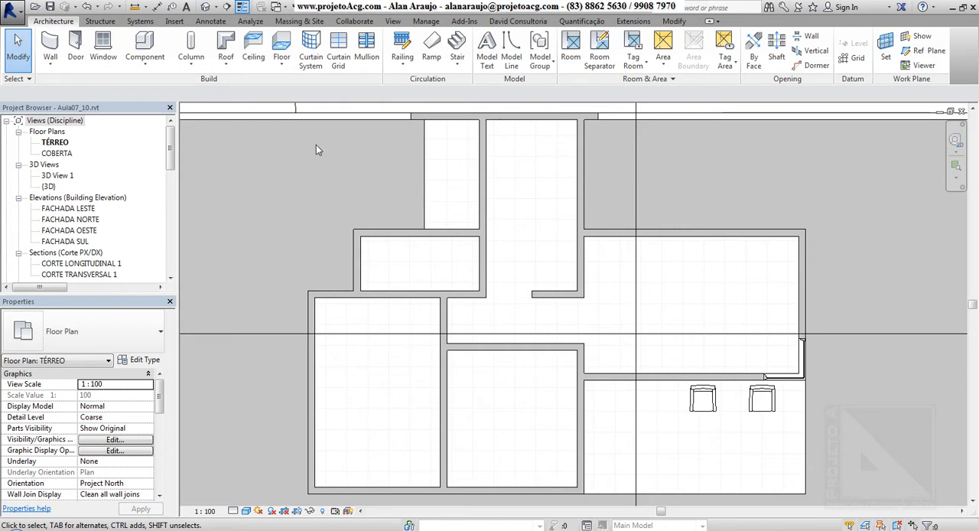
Place a PORTA Simples - 0,66 x 2,10 door in the short wall at the corridor's west end, opening into the large west room
left_click(77, 55)
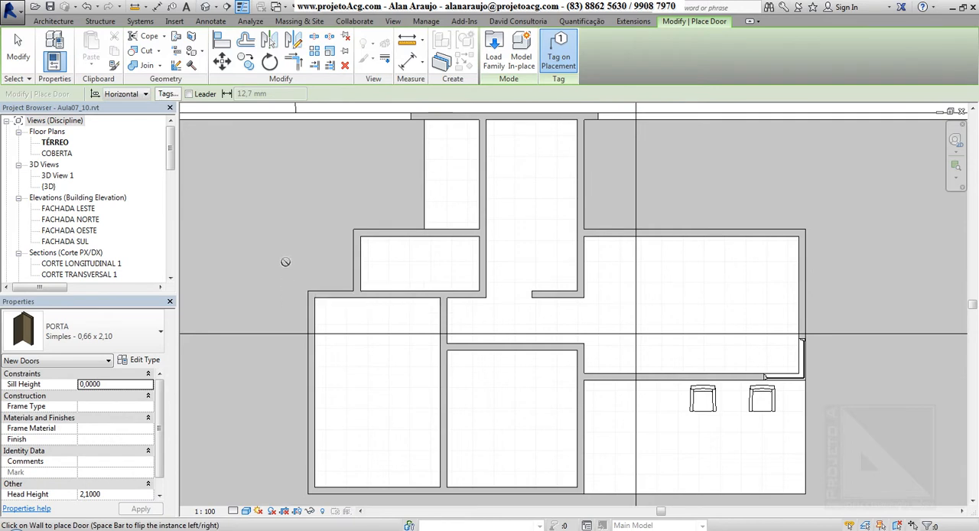
scroll(443, 341, "up", 3)
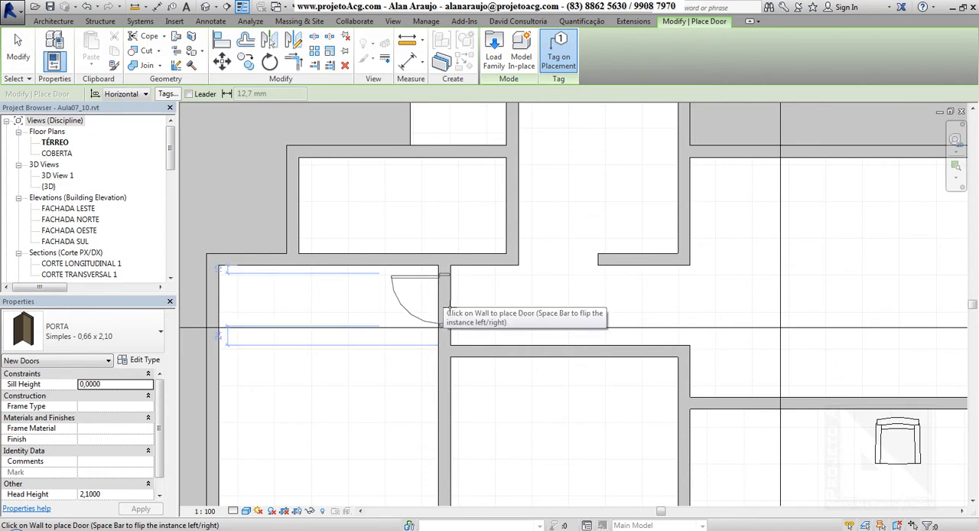
middle_click_drag(450, 308, 534, 319)
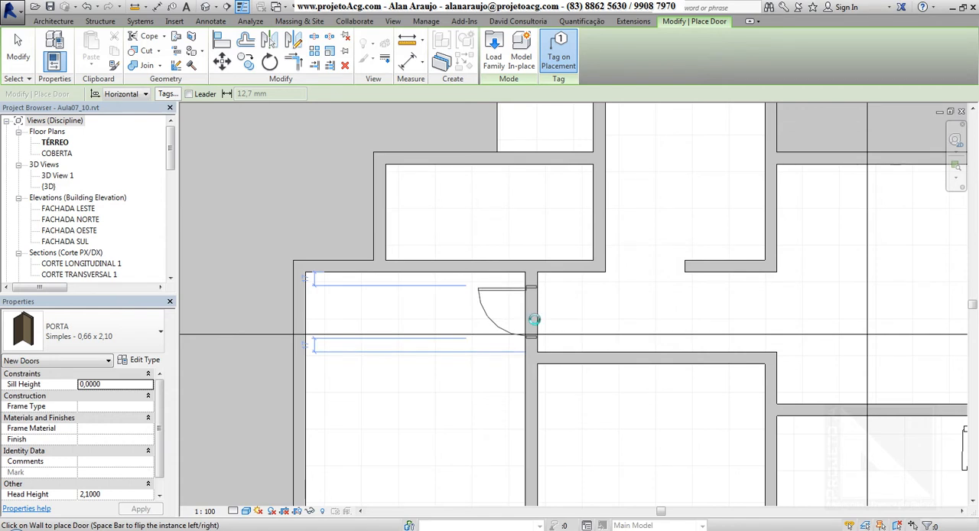
left_click(533, 319)
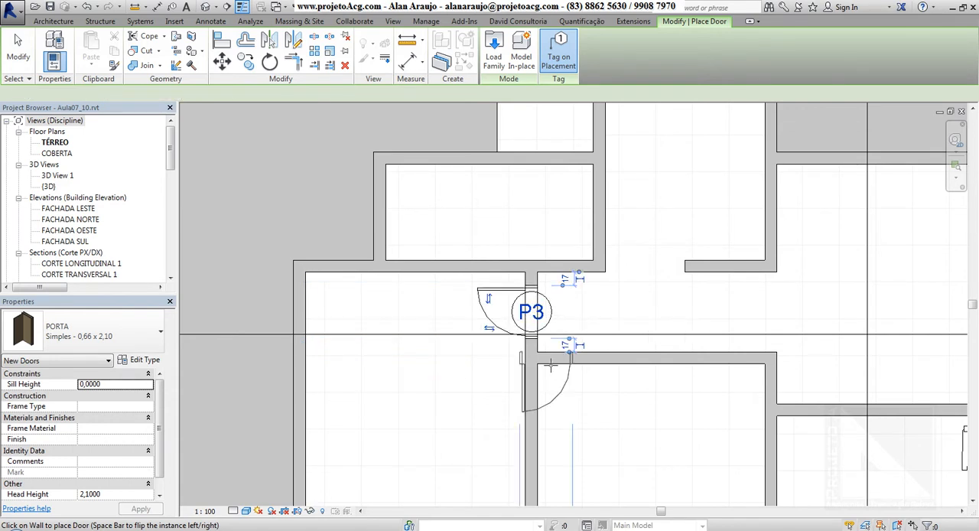
Set the new door's distance from the wall above it to 0.05 m
scroll(550, 368, "up", 3)
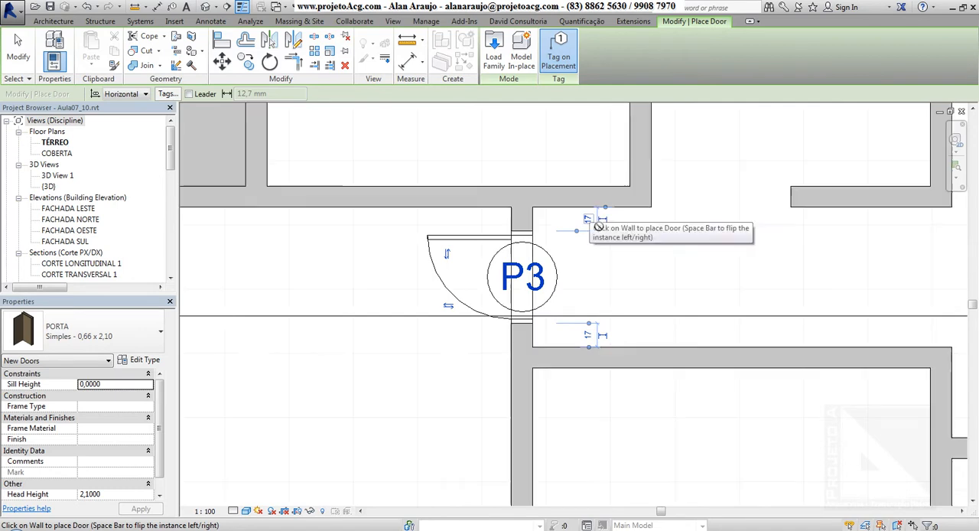
left_click(588, 220)
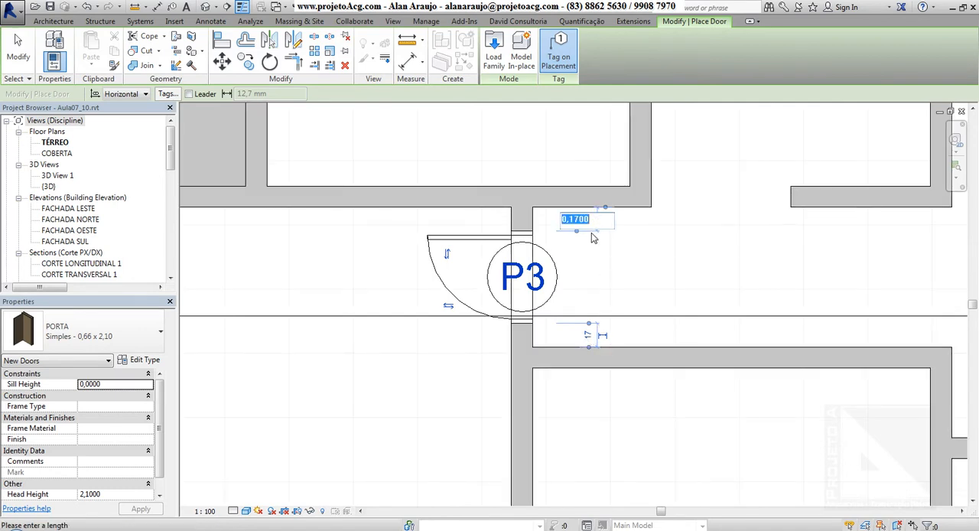
key("BackSpace")
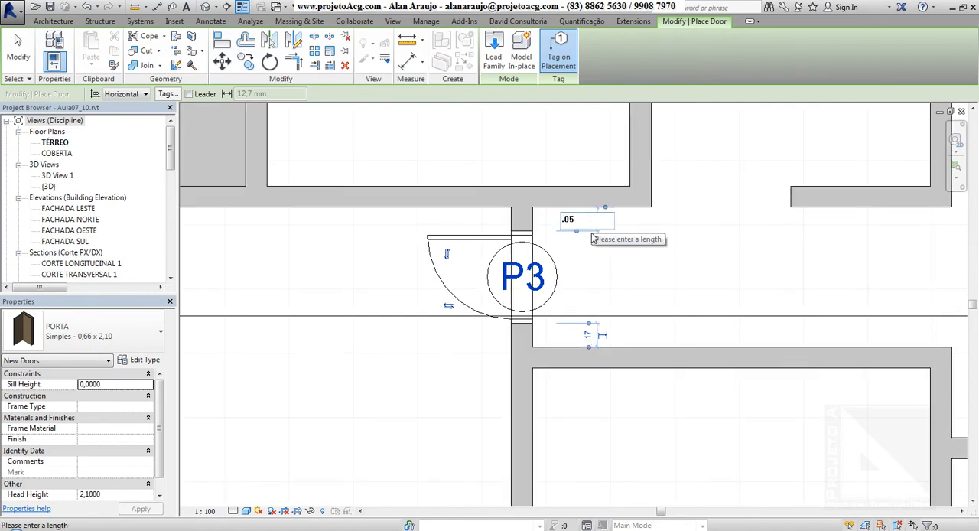
key("Return")
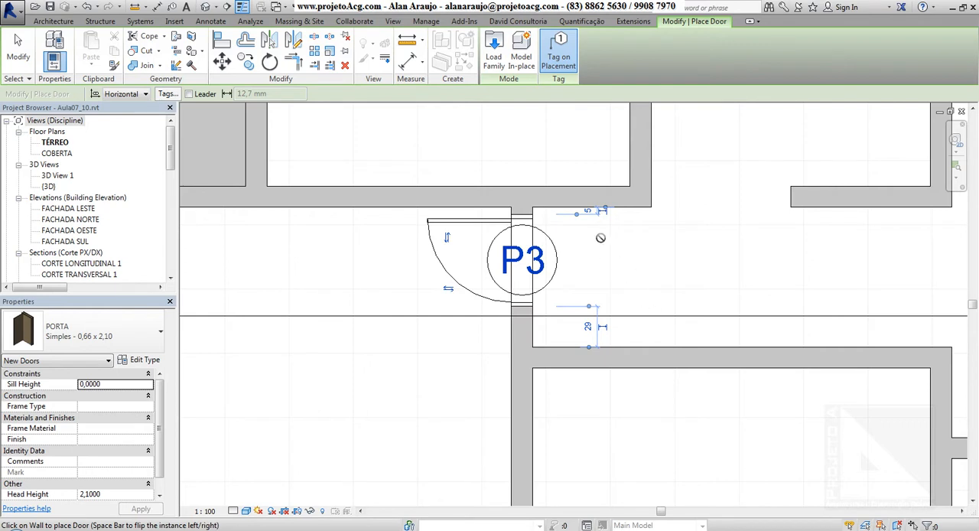
Try a distance of 0.1 m between the door and the wall above, and restore it to 0.05 m
scroll(599, 210, "up", 3)
middle_click_drag(612, 295, 660, 320)
scroll(656, 296, "up", 1)
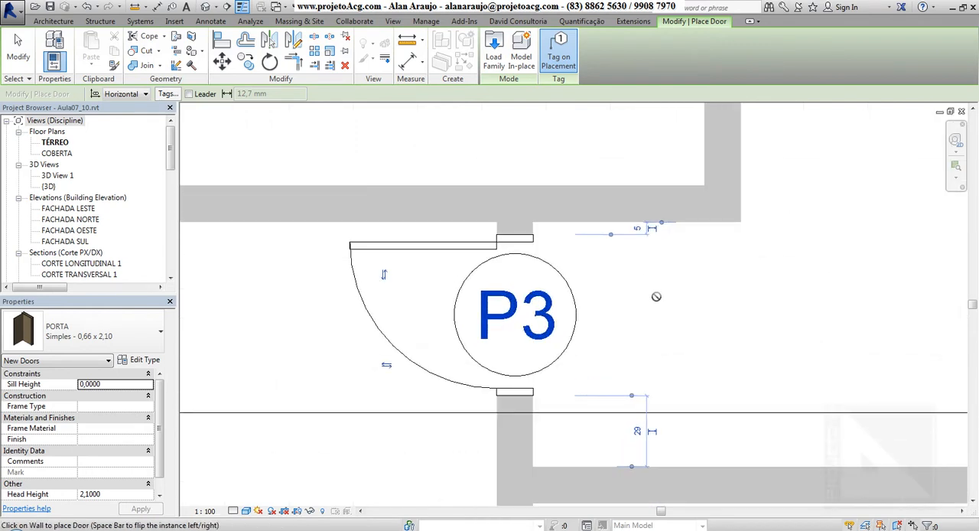
left_click(637, 228)
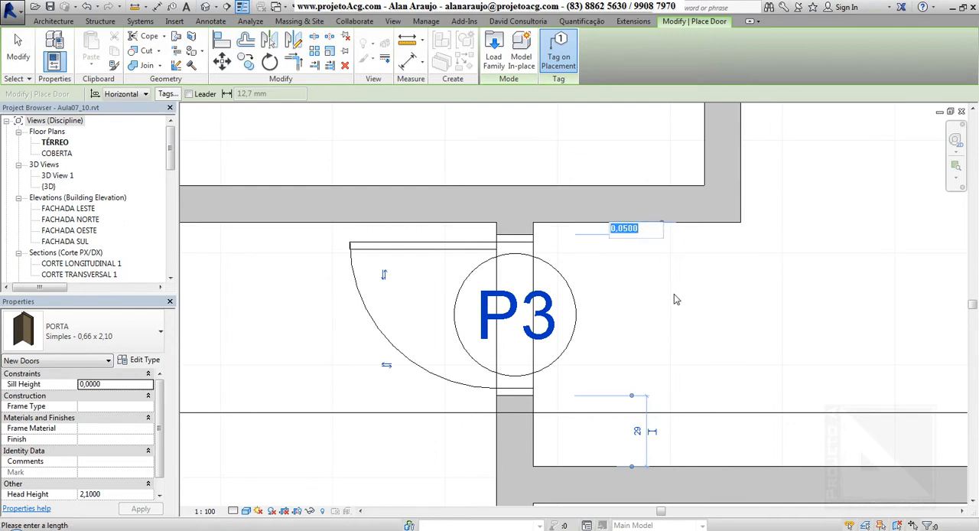
type(".1")
key("Return")
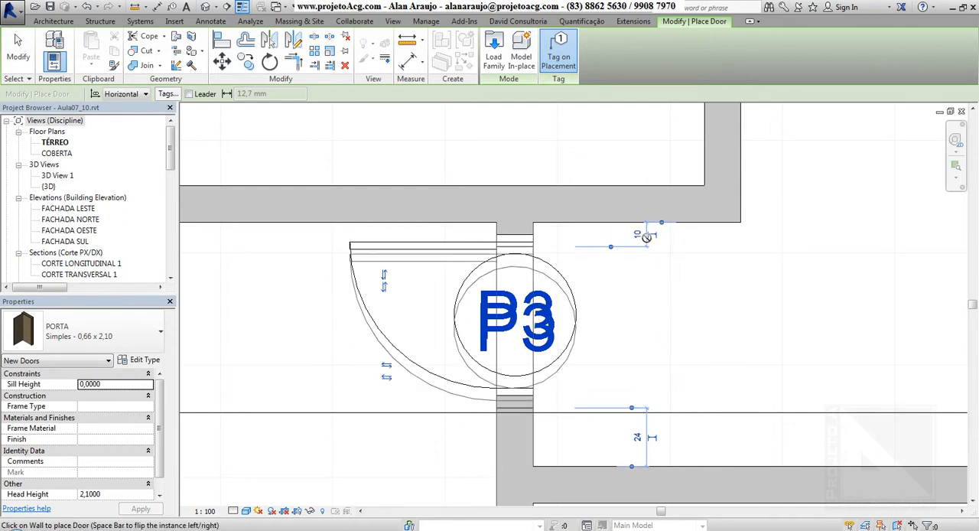
left_click(645, 236)
type(".05")
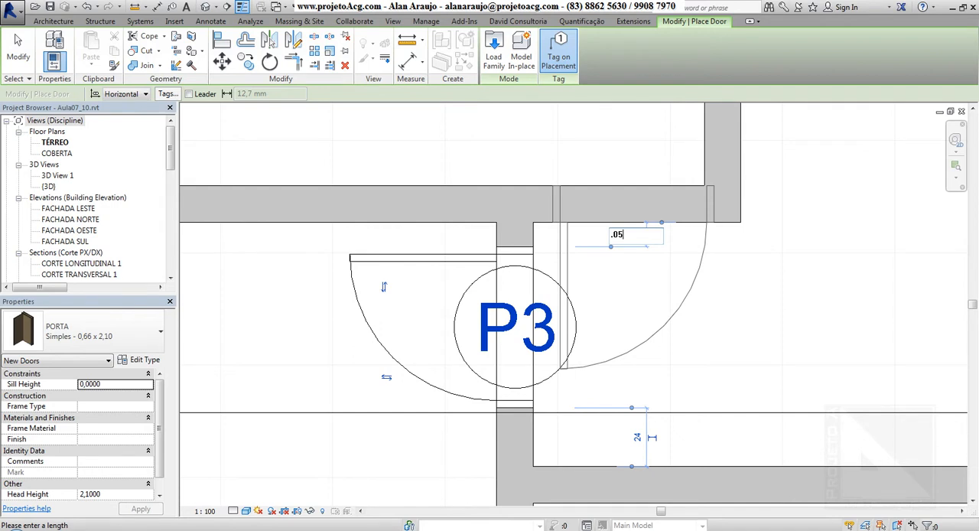
key("Return")
End door placement, flip the placed door's hinge side, return it to its original orientation and deselect it
scroll(499, 466, "down", 2)
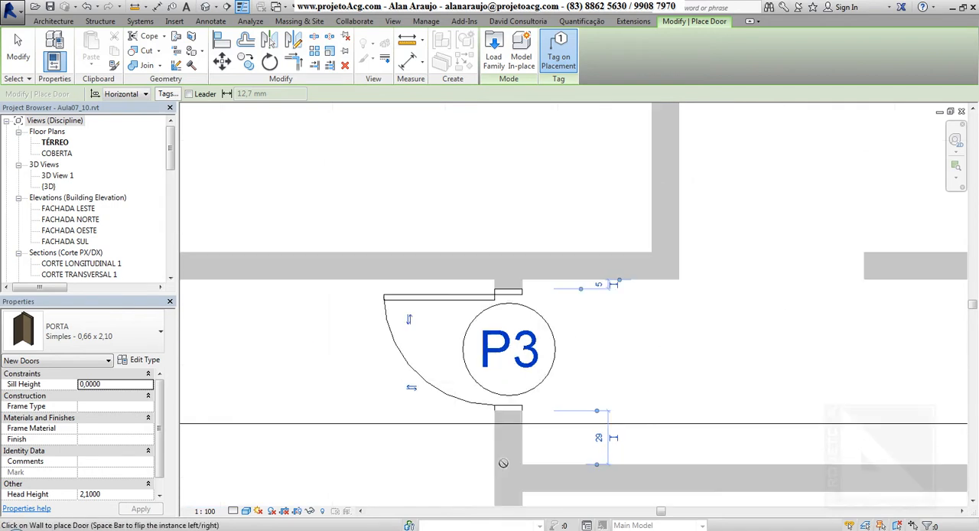
middle_click_drag(673, 417, 651, 369)
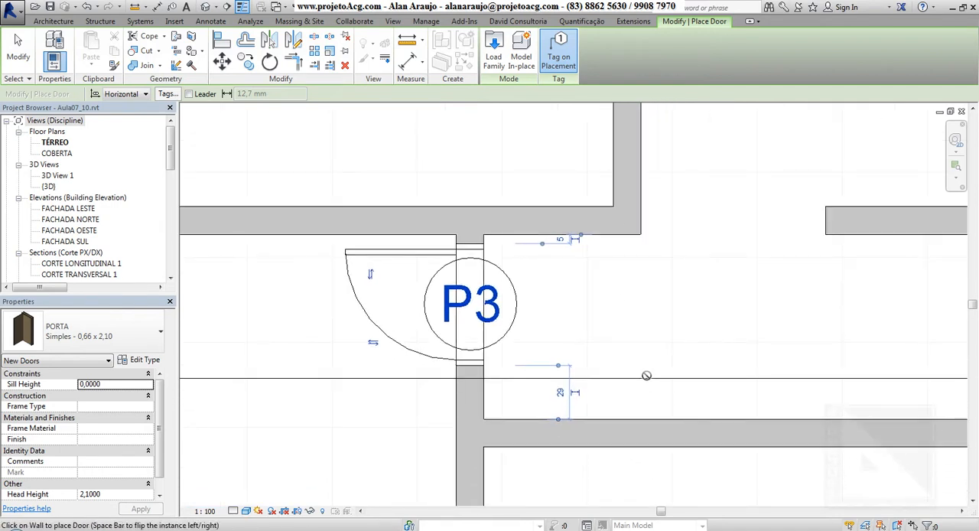
left_click(400, 268)
key("Escape")
key("Escape")
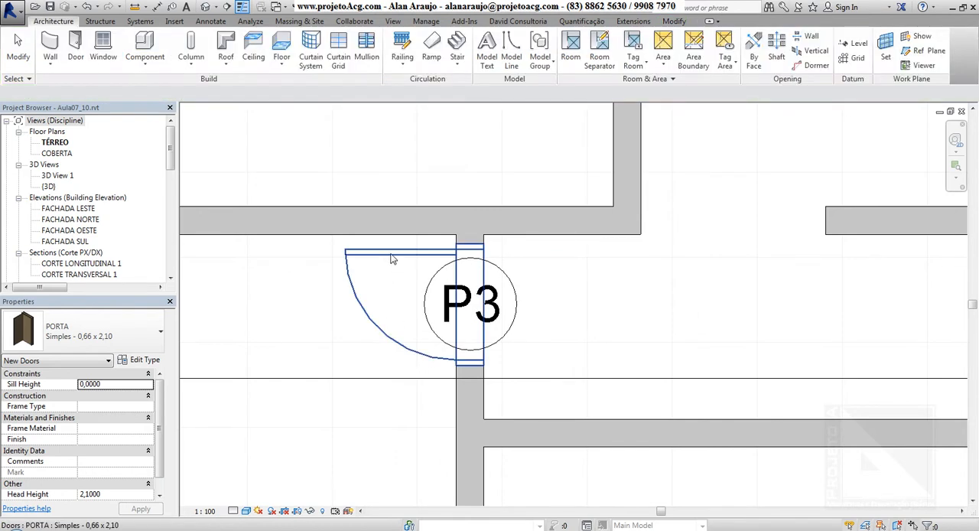
left_click(391, 259)
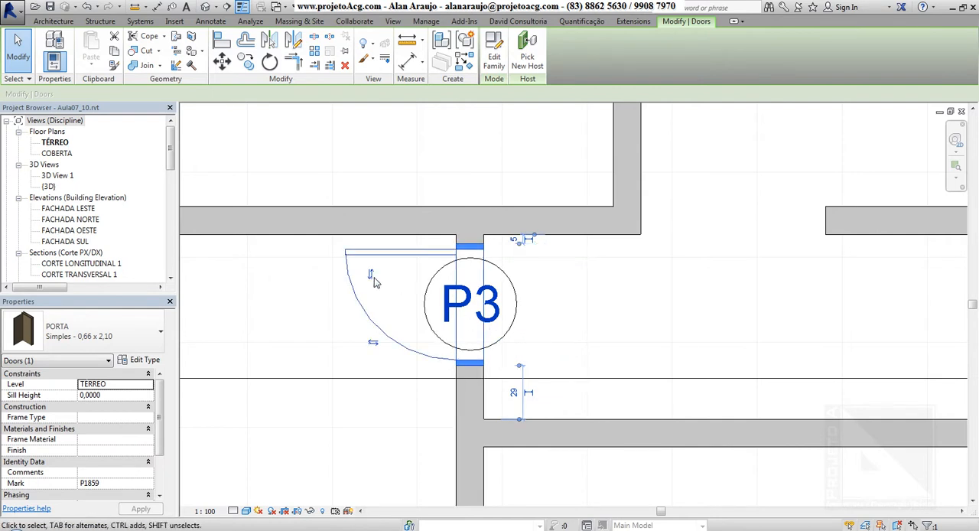
left_click(372, 275)
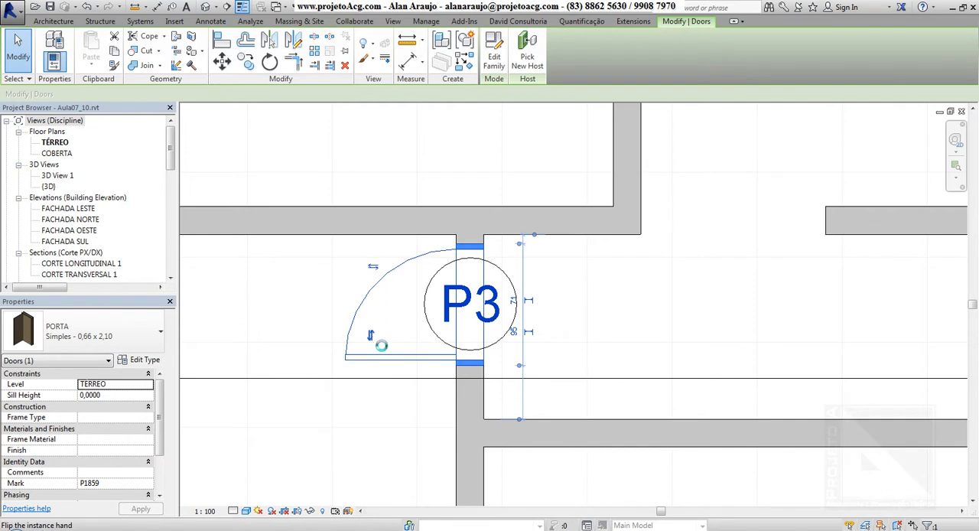
scroll(371, 335, "down", 2)
left_click(453, 368)
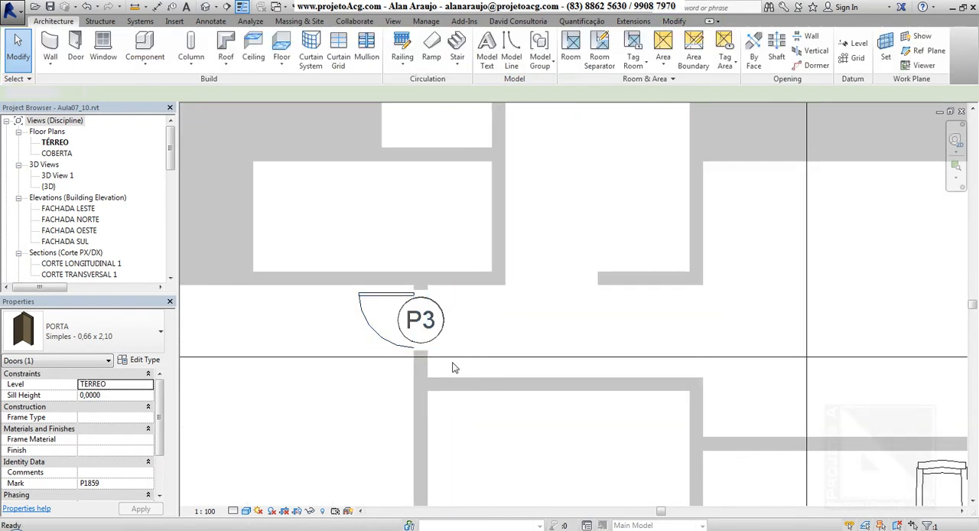
Place another Simples - 0,66 x 2,10 door in the small room's lower wall, opening into the room and hinged beside its east wall
left_click(75, 47)
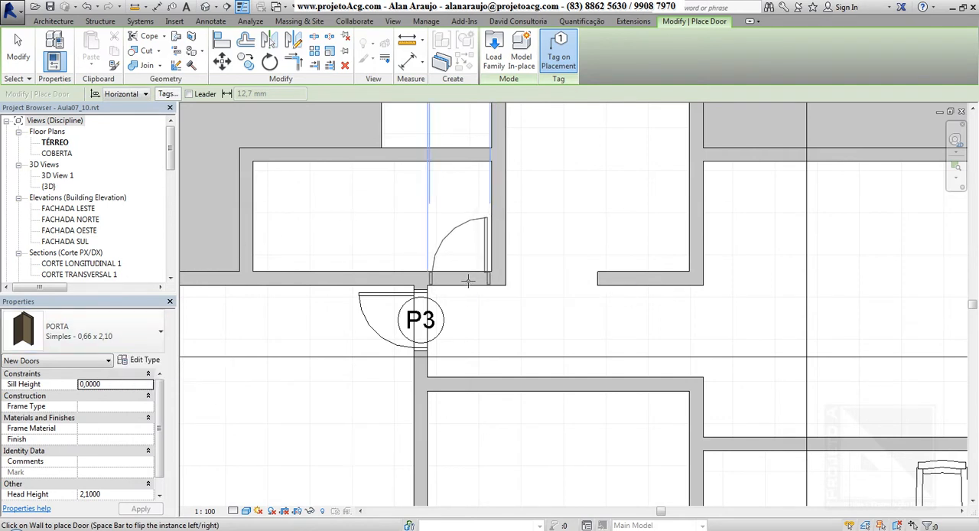
middle_click_drag(473, 294, 485, 355)
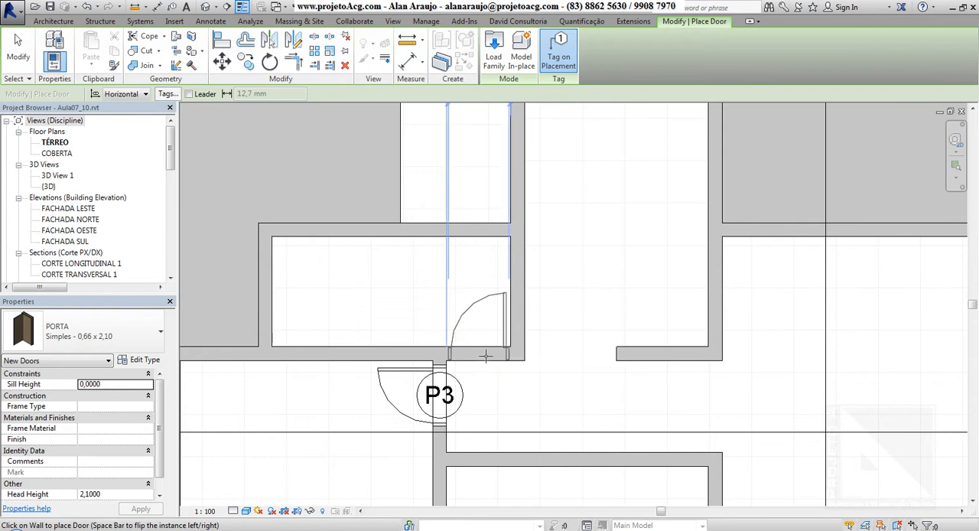
key("space")
key("space")
key("space")
key("space")
key("space")
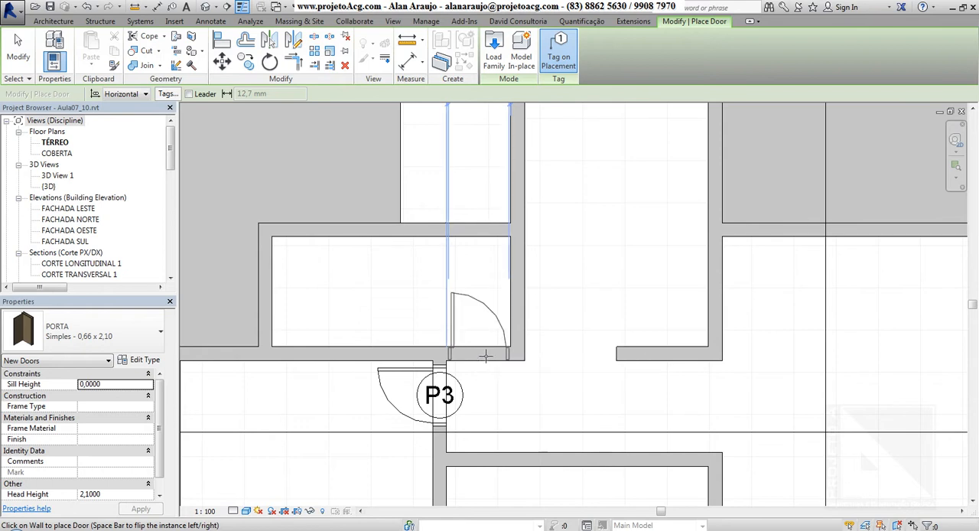
key("space")
key("space")
key("space")
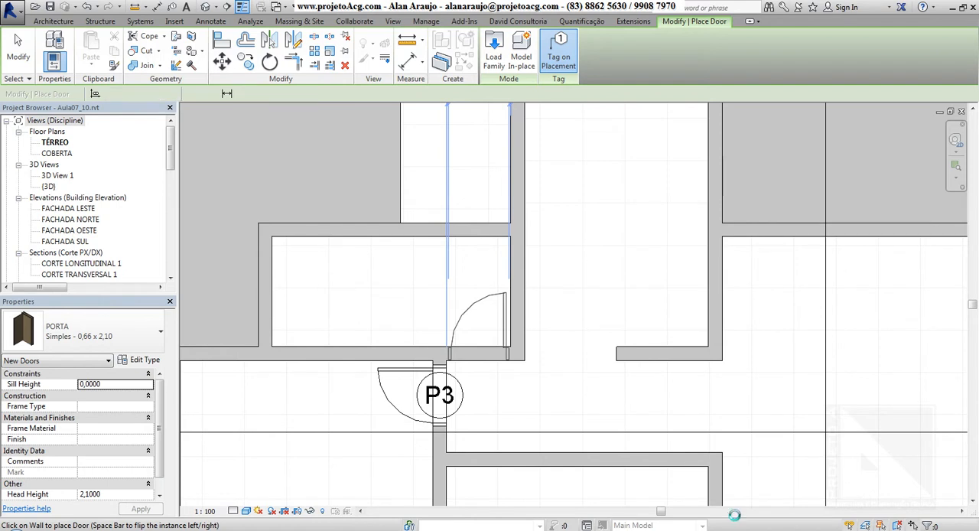
left_click(478, 354)
Set the small room door's distance from the room's east wall to 0.03 m
scroll(535, 409, "up", 2)
scroll(537, 410, "up", 3)
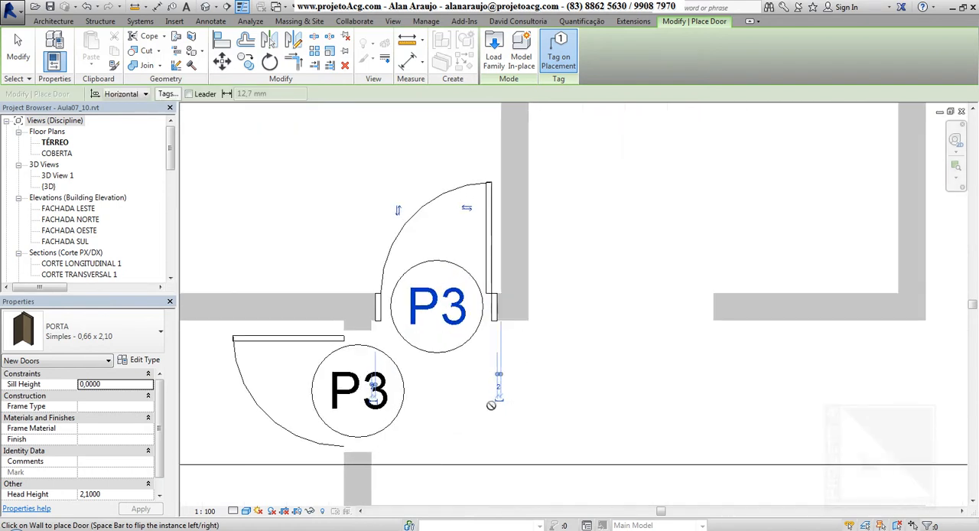
left_click(506, 388)
key("BackSpace")
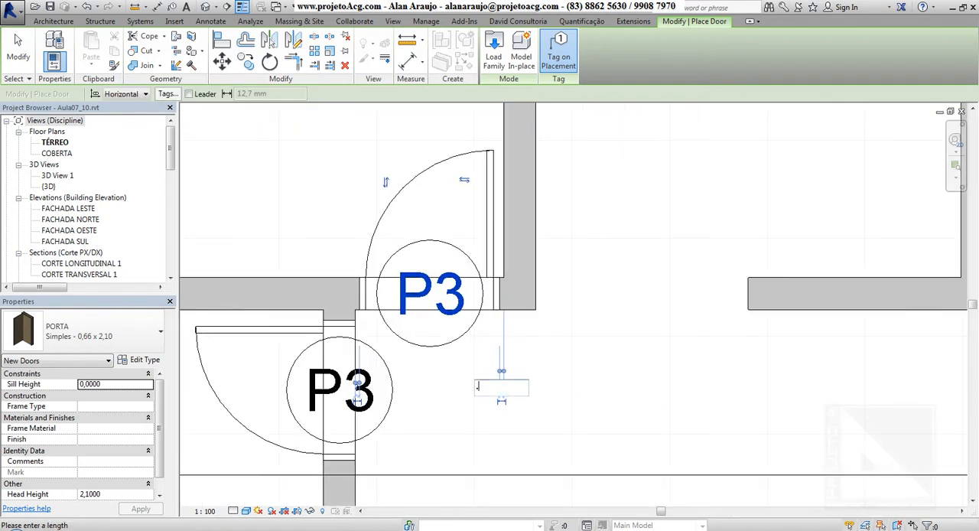
key("Return")
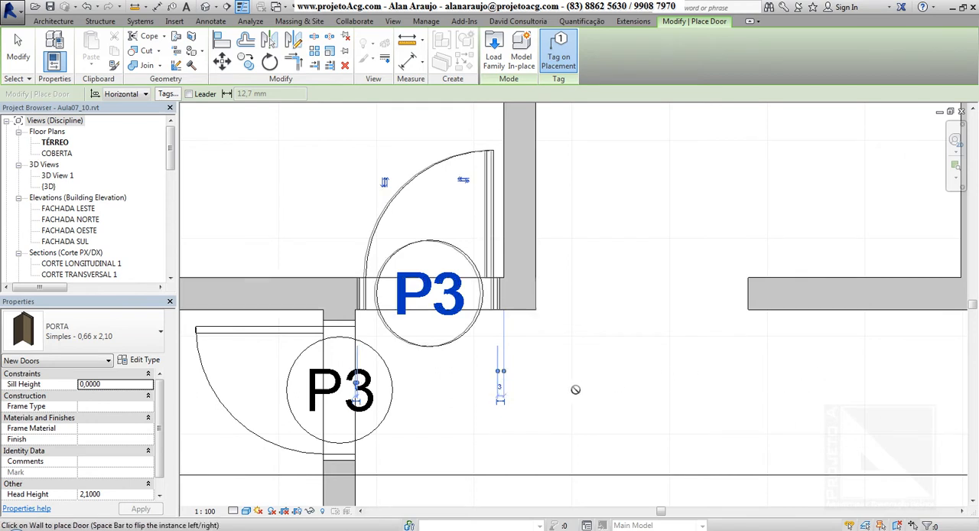
Set the small room door's distance from the perpendicular wall on its latch side to 0 and end door placement
middle_click_drag(434, 363, 502, 366)
scroll(431, 408, "up", 2)
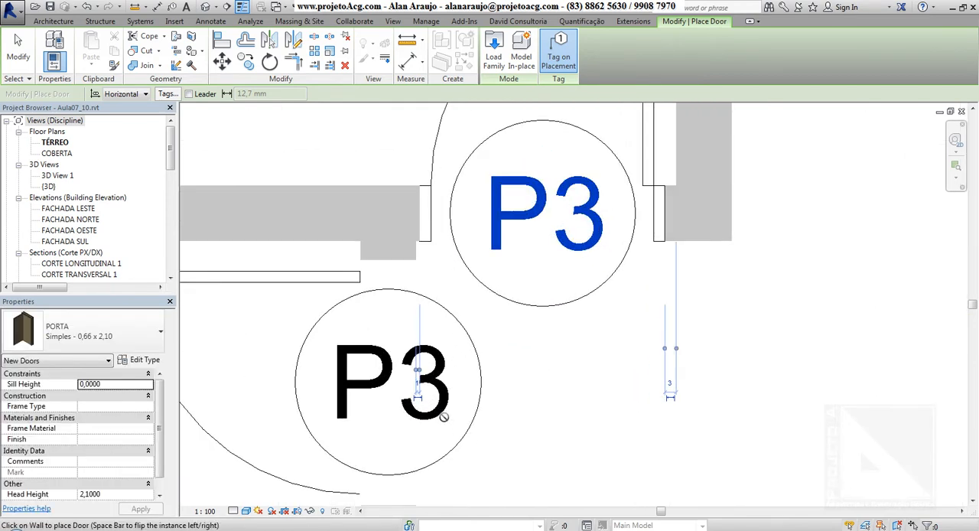
left_click(432, 390)
type("0")
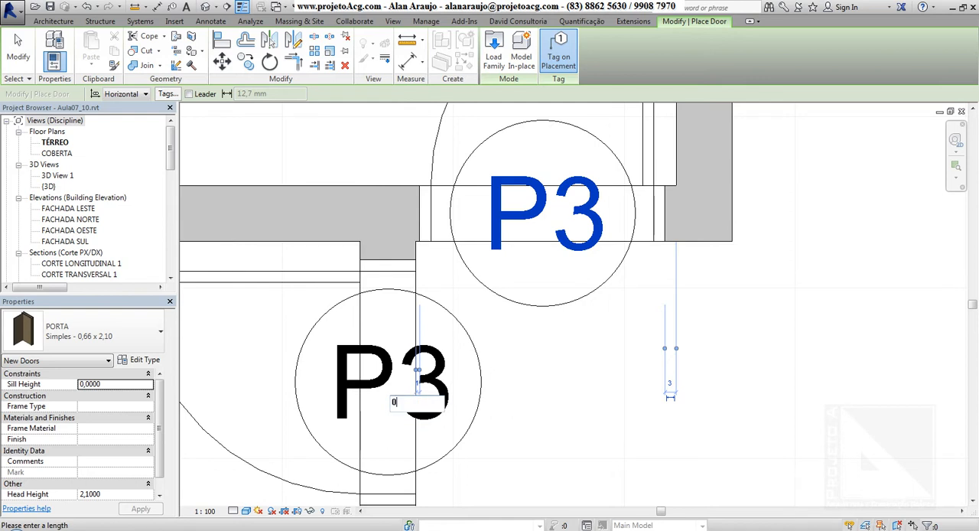
key("Return")
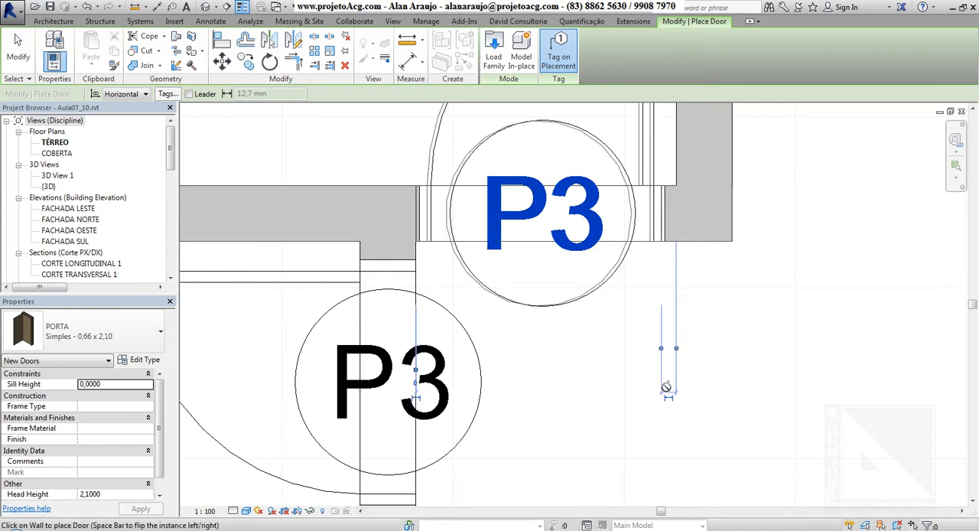
scroll(666, 387, "down", 5)
middle_click_drag(696, 392, 549, 282)
key("Escape")
key("Escape")
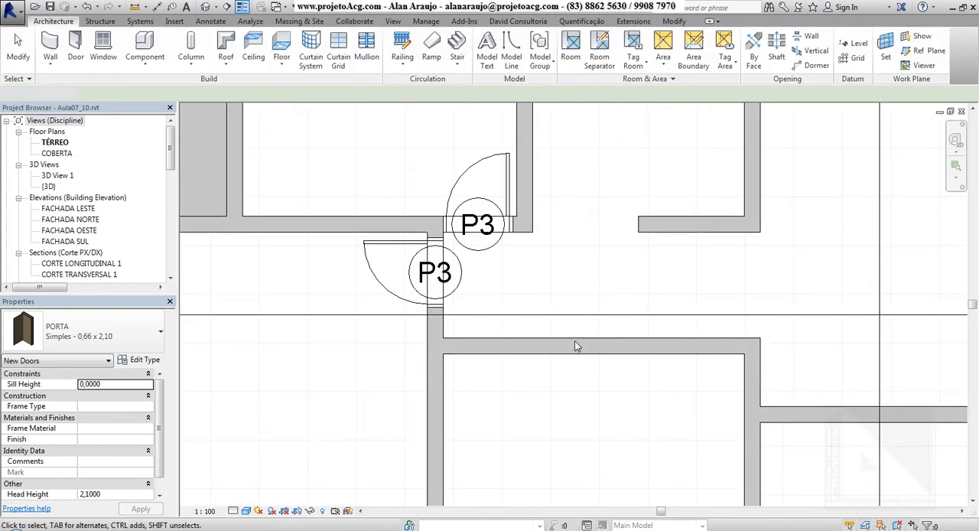
Change the door at the corridor's west end to the type PORTA Simples - 0,86 x 2,10
middle_click_drag(554, 339, 545, 338)
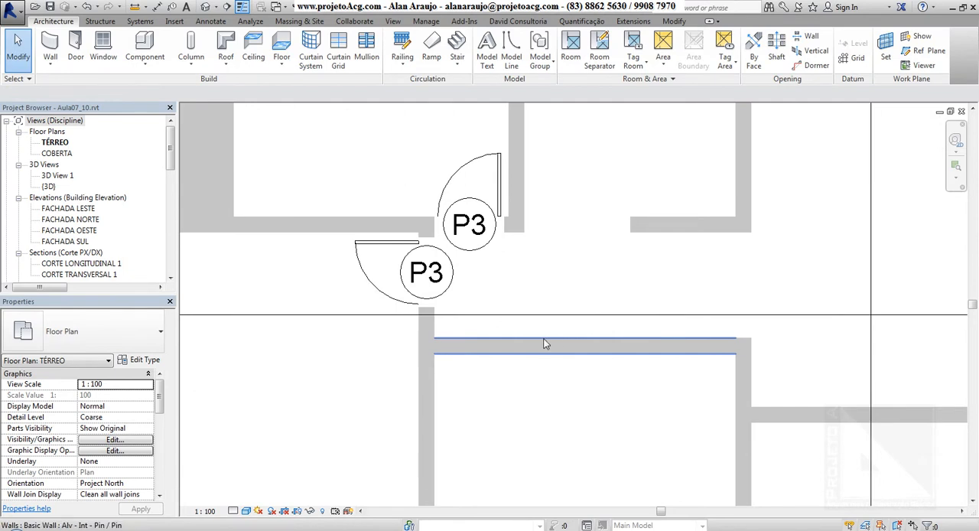
left_click(366, 277)
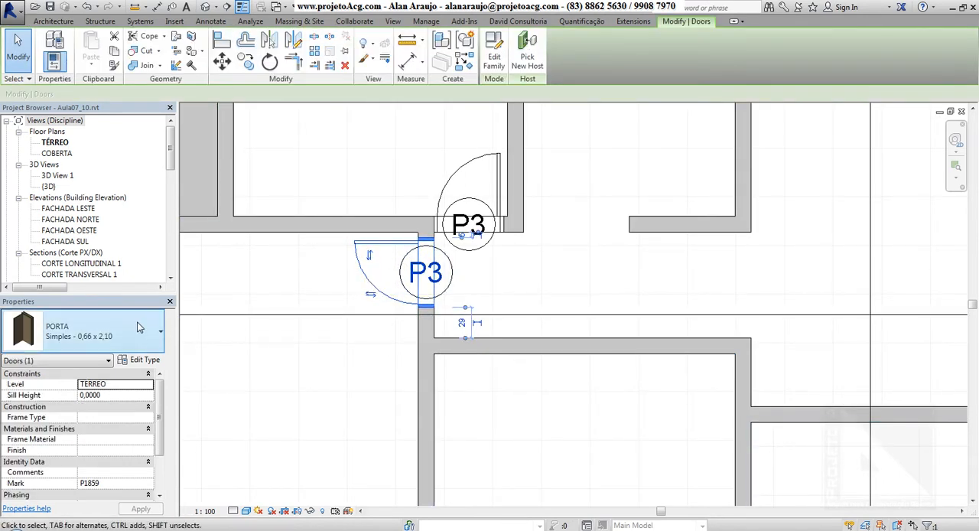
left_click(139, 327)
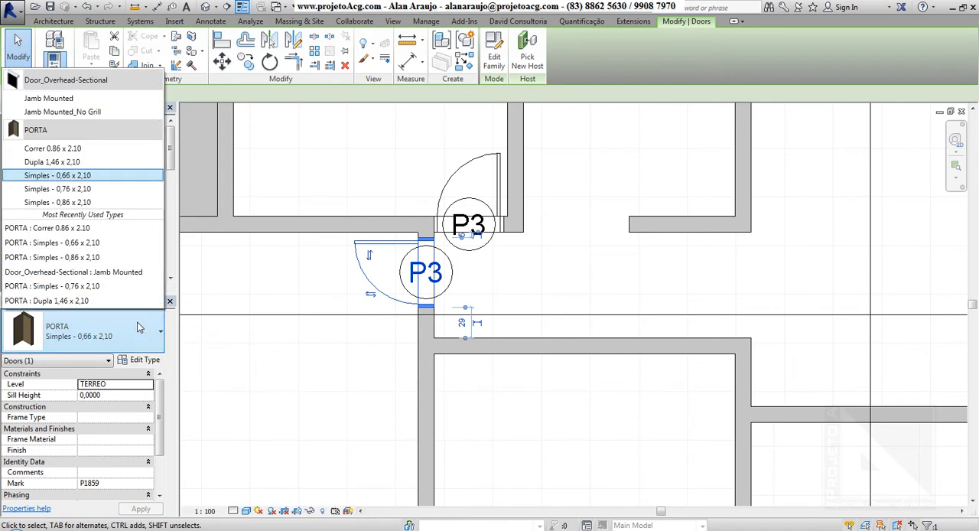
left_click(87, 205)
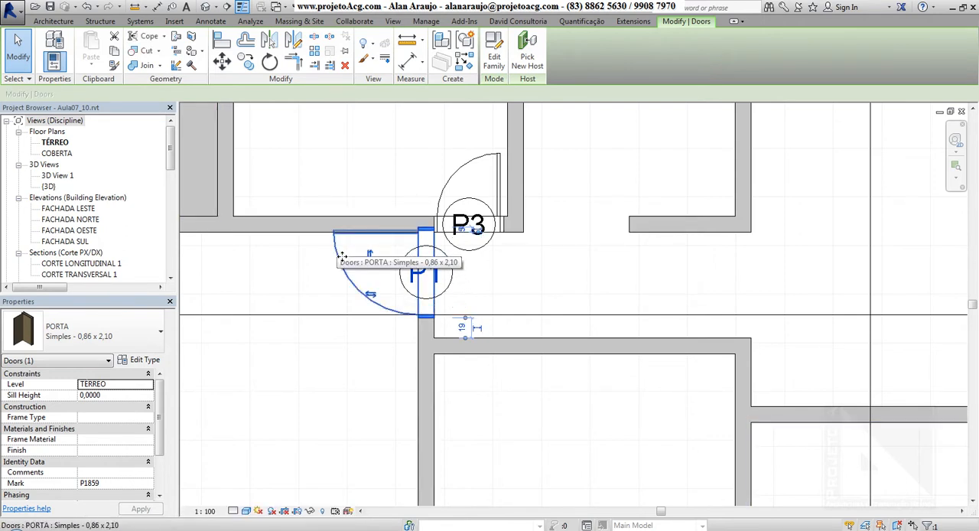
Shift the door at the corridor's west end downward and set its distance from the upper wall to 0.05 m
left_click_drag(341, 267, 341, 273)
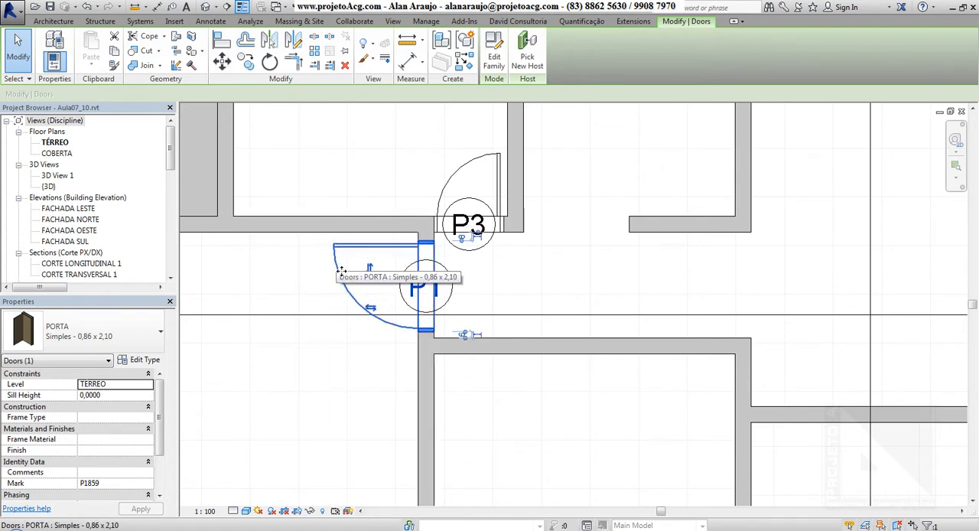
left_click(464, 239)
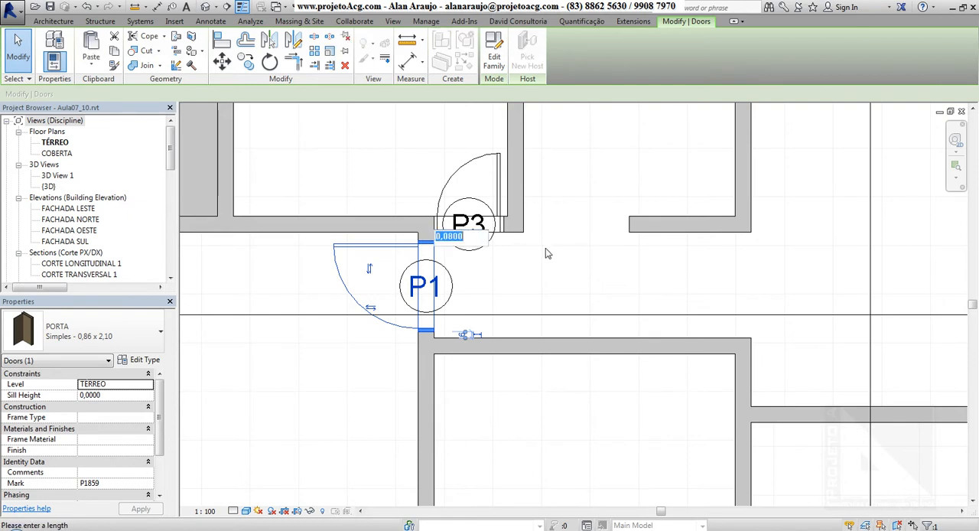
type(".05")
key("Return")
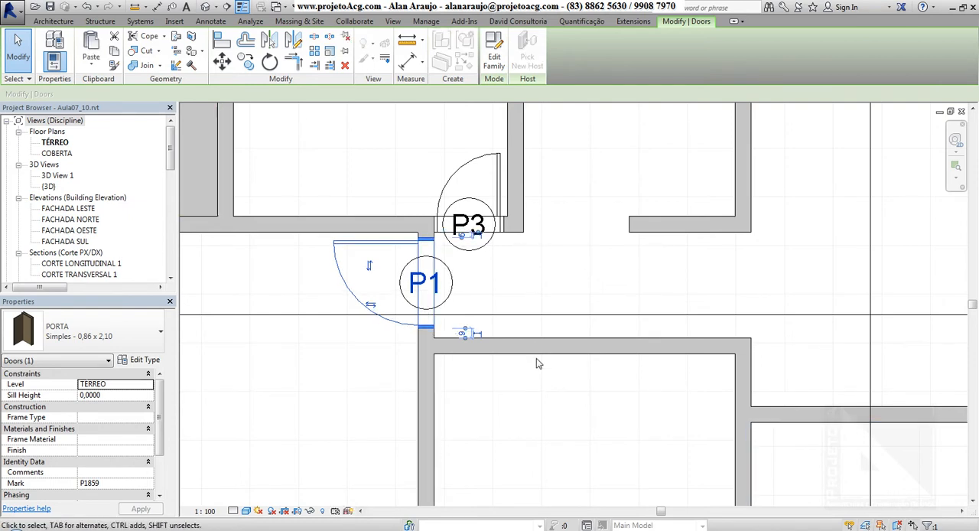
Place a PORTA Simples - 0,86 x 2,10 door in the corridor's lower wall, opening into the room below and hinged on its west side
middle_click_drag(486, 292, 440, 262)
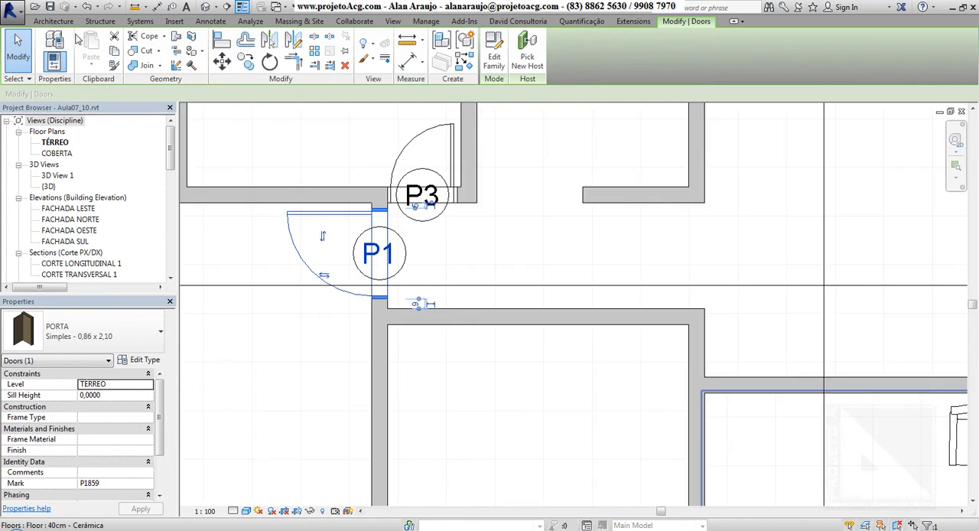
left_click(53, 21)
left_click(76, 47)
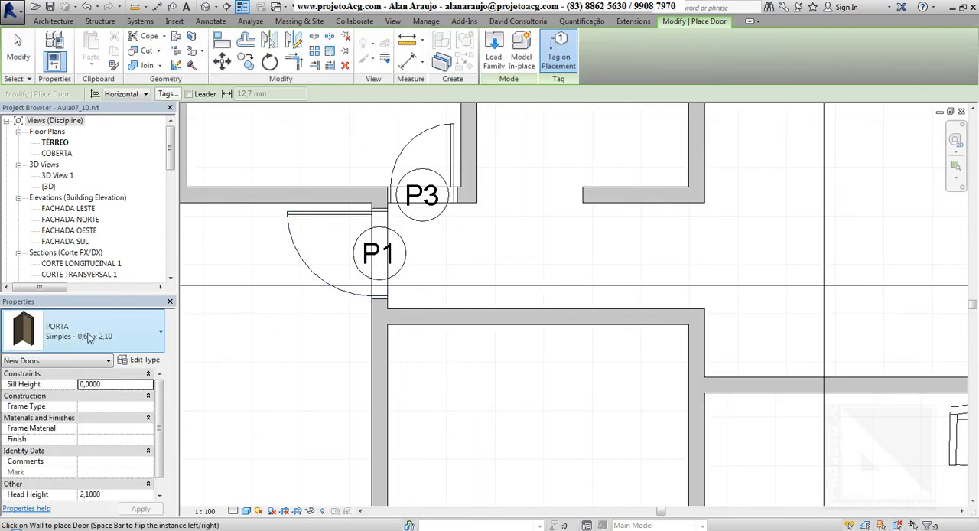
left_click(93, 339)
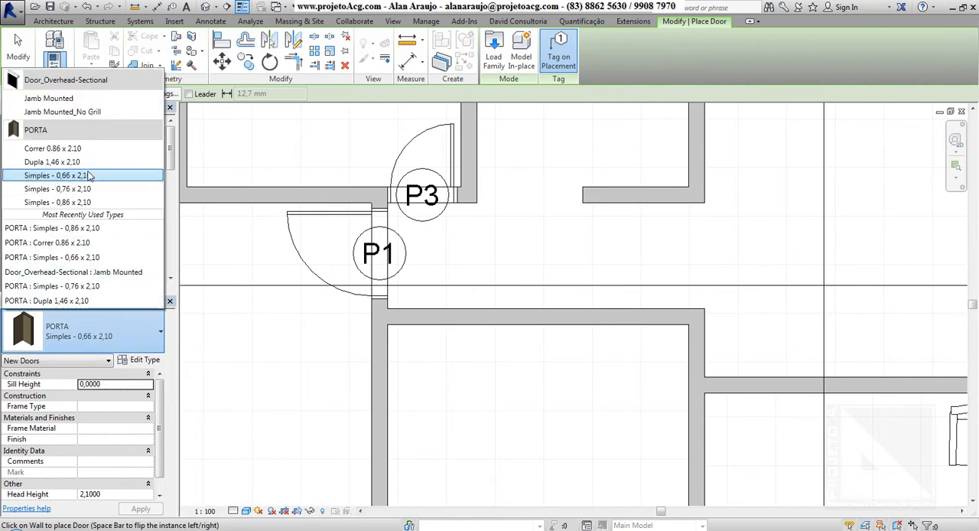
left_click(80, 201)
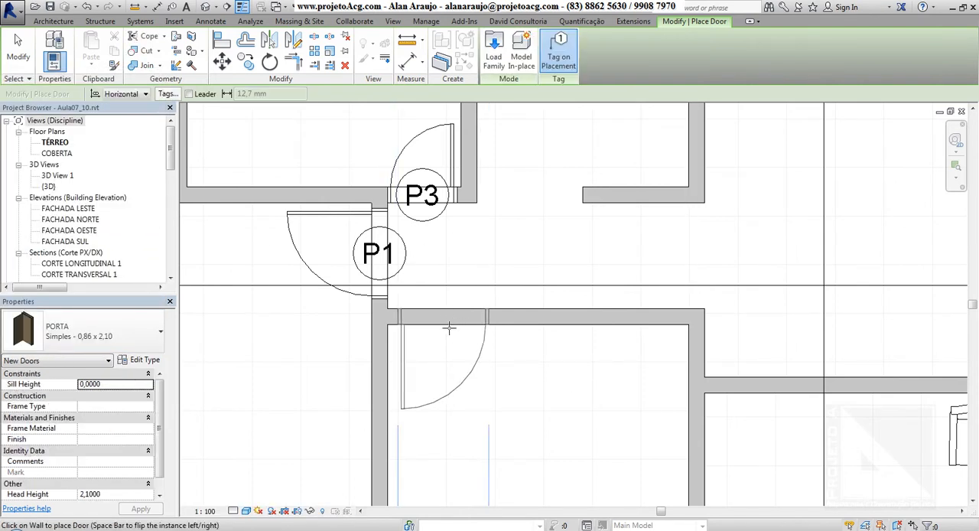
scroll(449, 328, "down", 2)
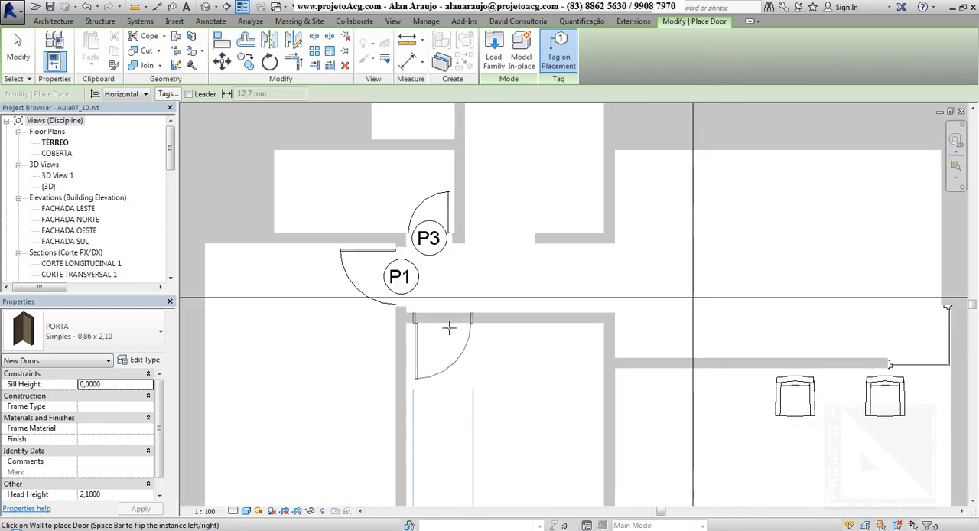
left_click(436, 399)
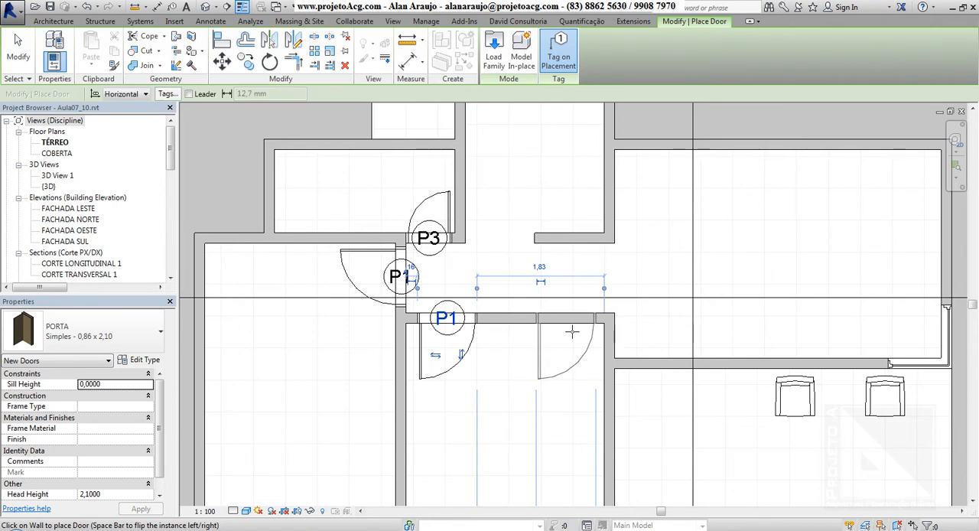
Set the distance of the door in the corridor's lower wall from the room's west wall to 0.05 m and end door placement
scroll(572, 330, "down", 2)
scroll(575, 333, "up", 1)
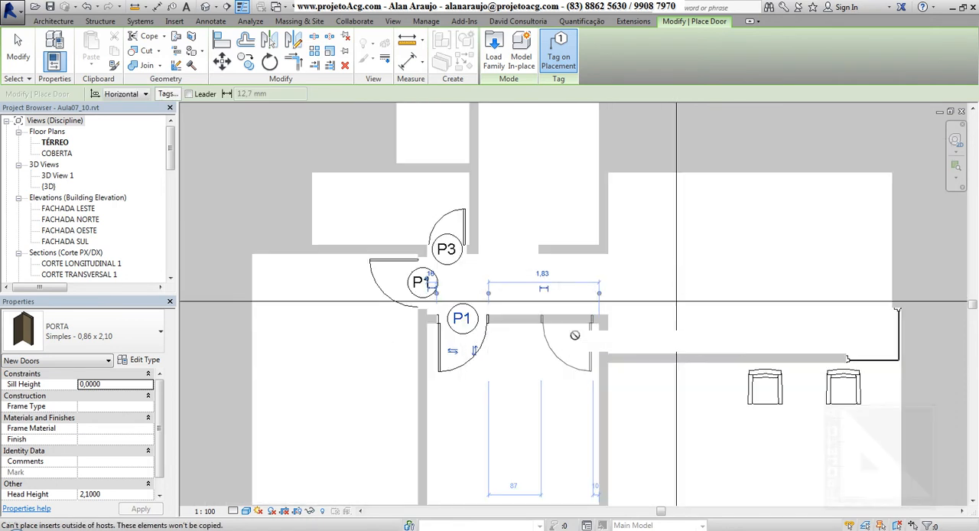
scroll(458, 325, "up", 2)
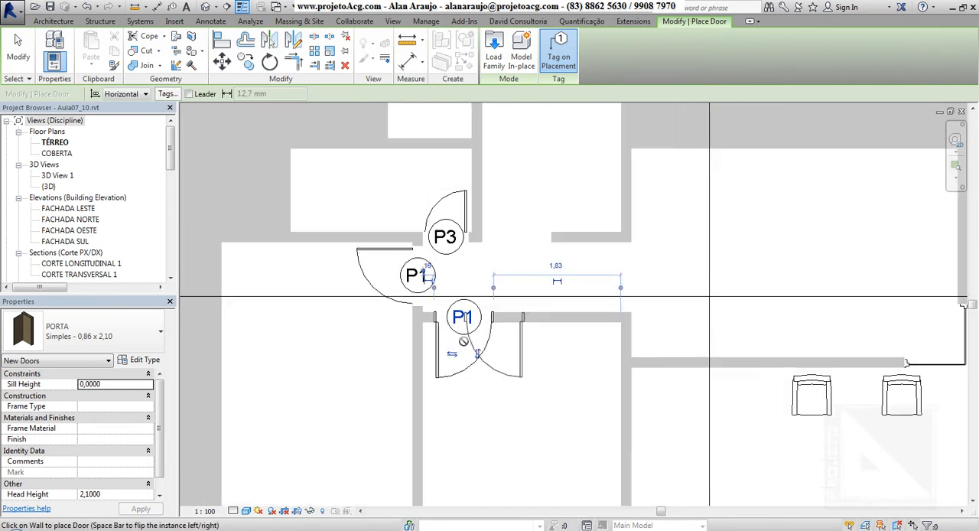
left_click(418, 240)
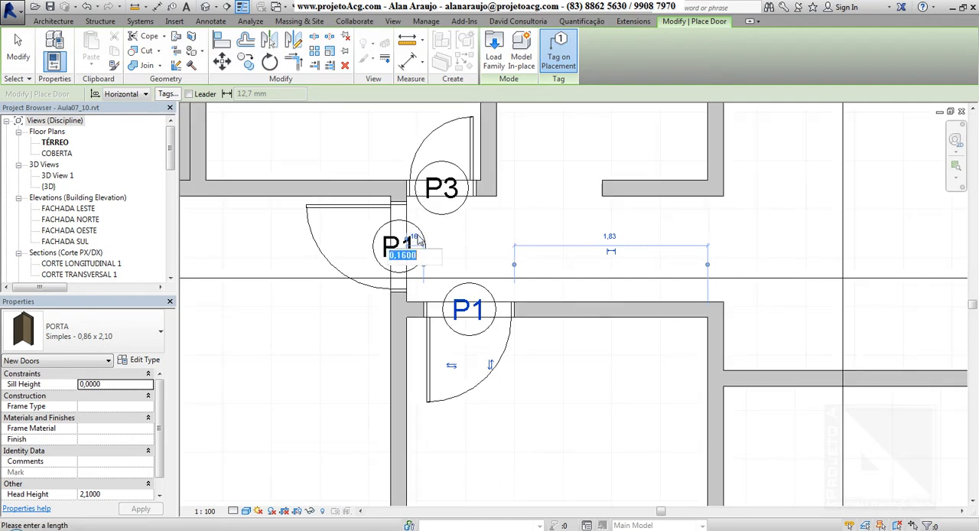
key("BackSpace")
type(".05")
key("Return")
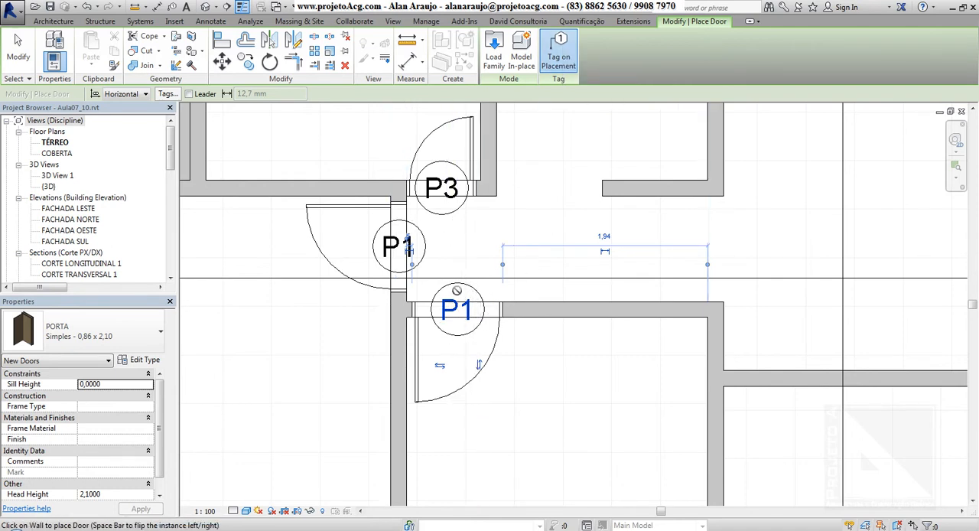
key("Escape")
key("Escape")
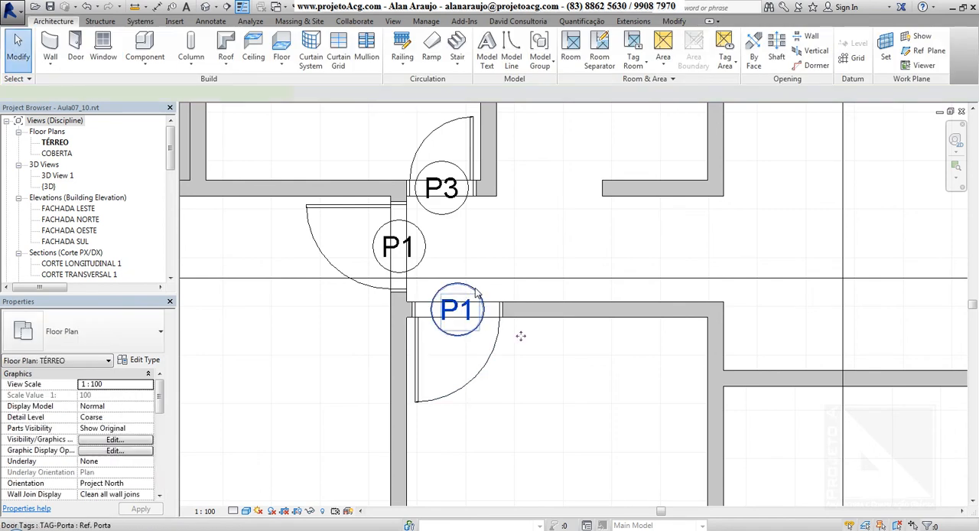
left_click(463, 313)
left_click(465, 314)
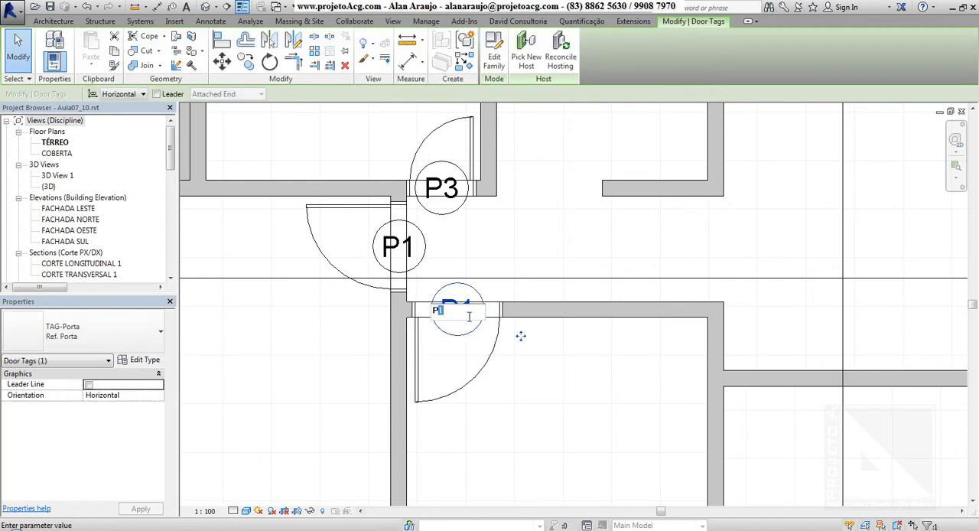
key("Escape")
key("Escape")
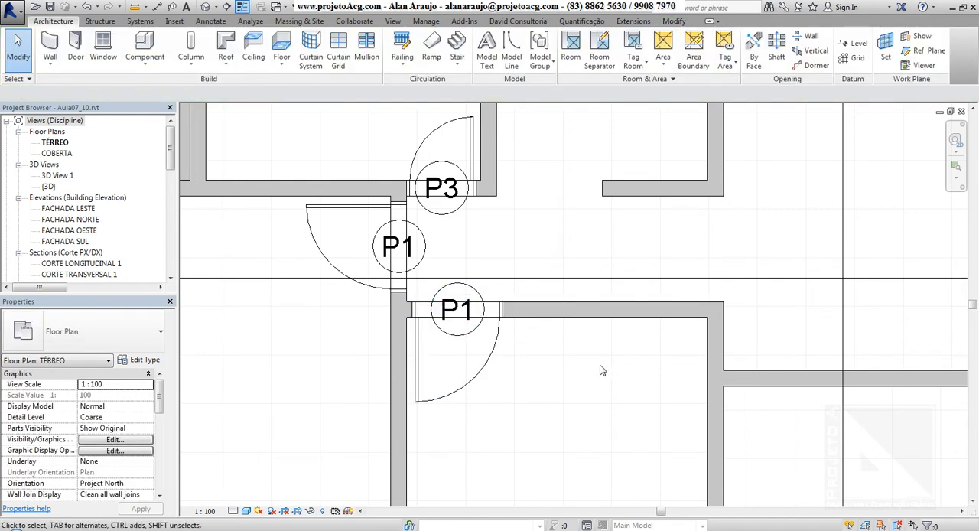
Place a JANELA Paineis (2x1) 1.50 x 1.00 window centred in the south wall of the westernmost room
scroll(611, 372, "down", 1)
scroll(612, 370, "down", 5)
middle_click_drag(664, 389, 635, 364)
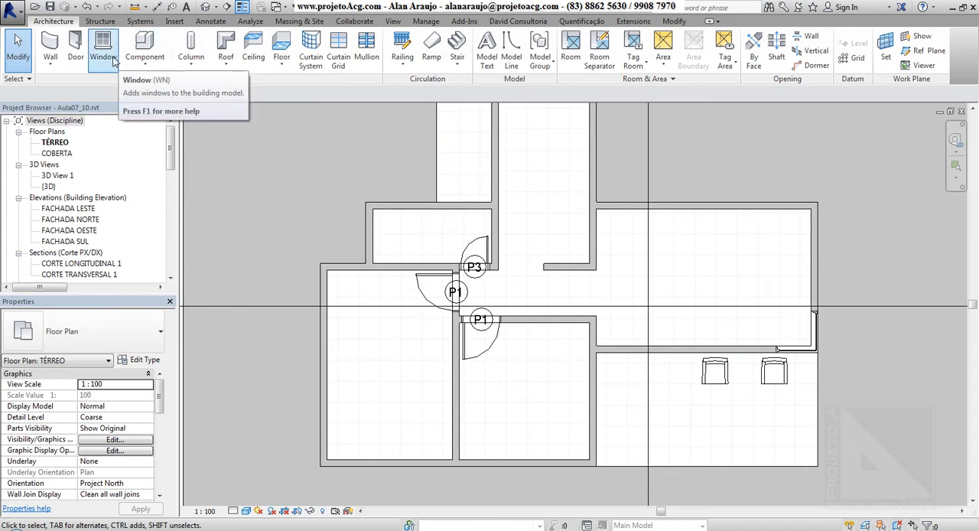
left_click(112, 60)
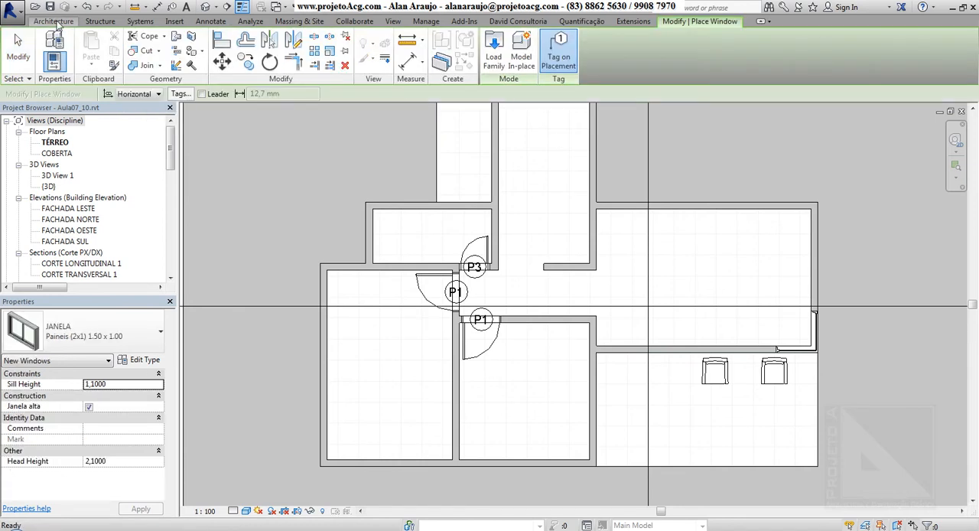
left_click(102, 343)
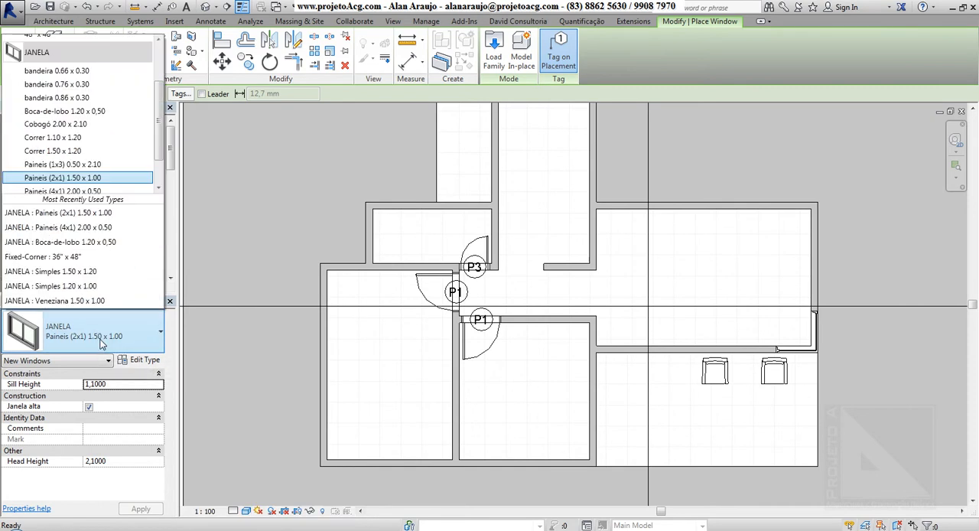
scroll(71, 162, "down", 1)
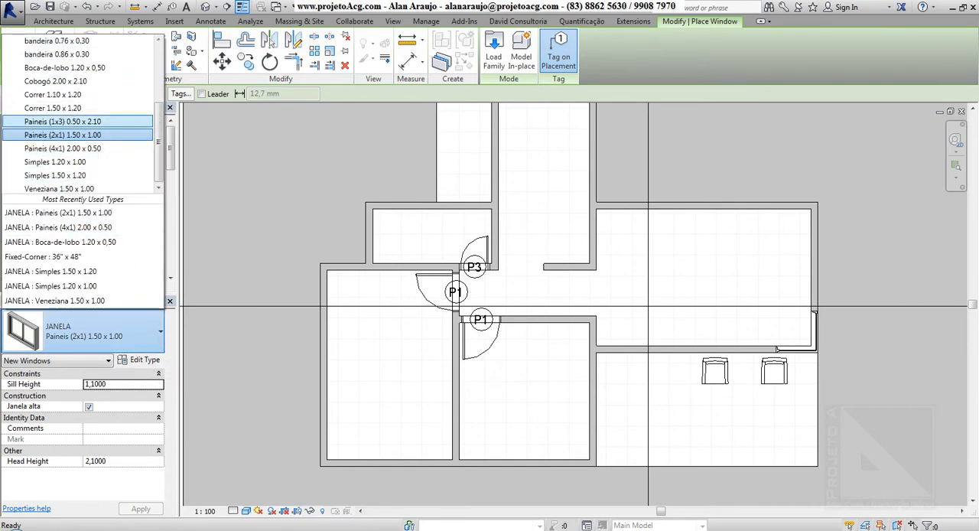
left_click(83, 140)
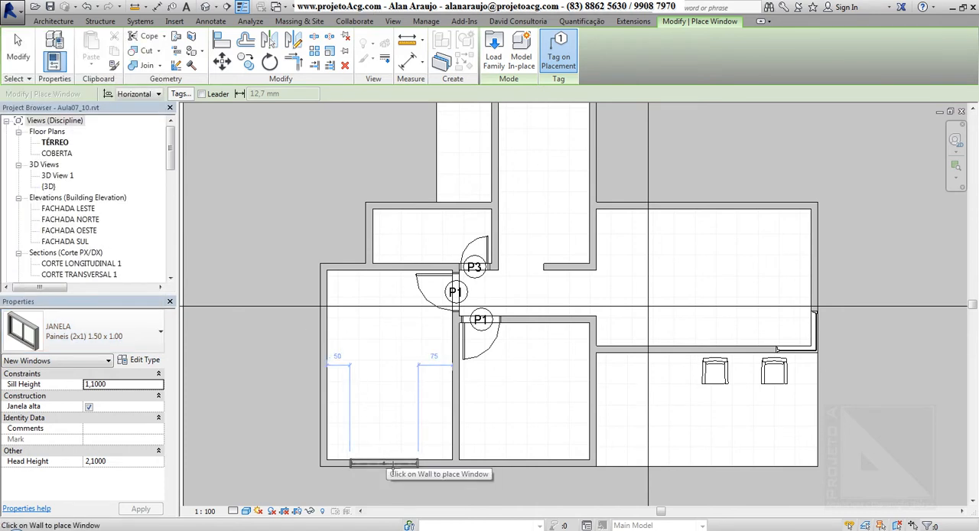
scroll(395, 469, "up", 2)
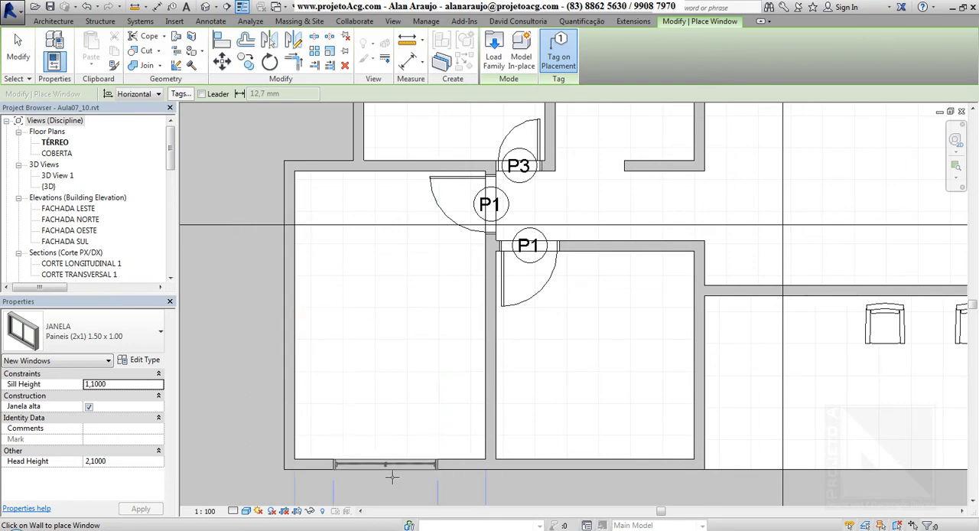
left_click(395, 462)
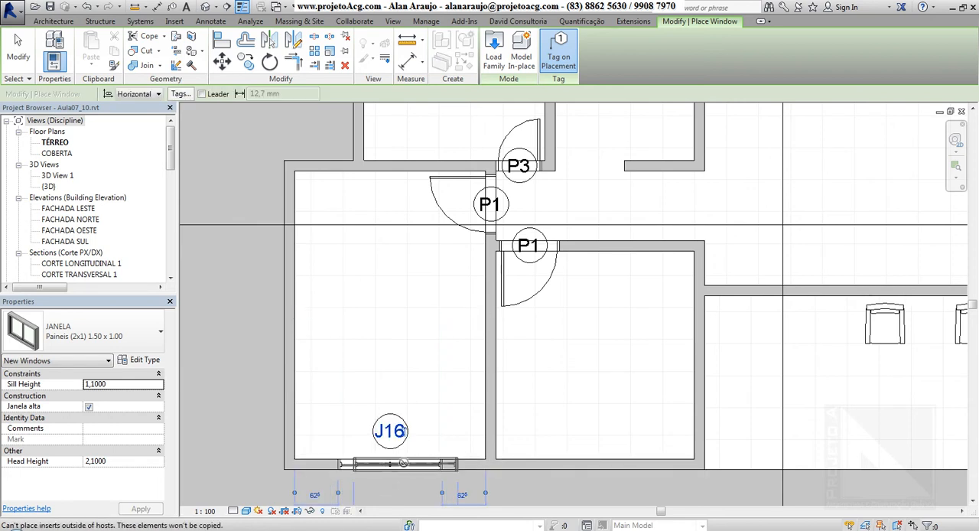
Place another Paineis (2x1) 1.50 x 1.00 window centred in the south wall of the adjacent room to the east
middle_click_drag(459, 465, 474, 405)
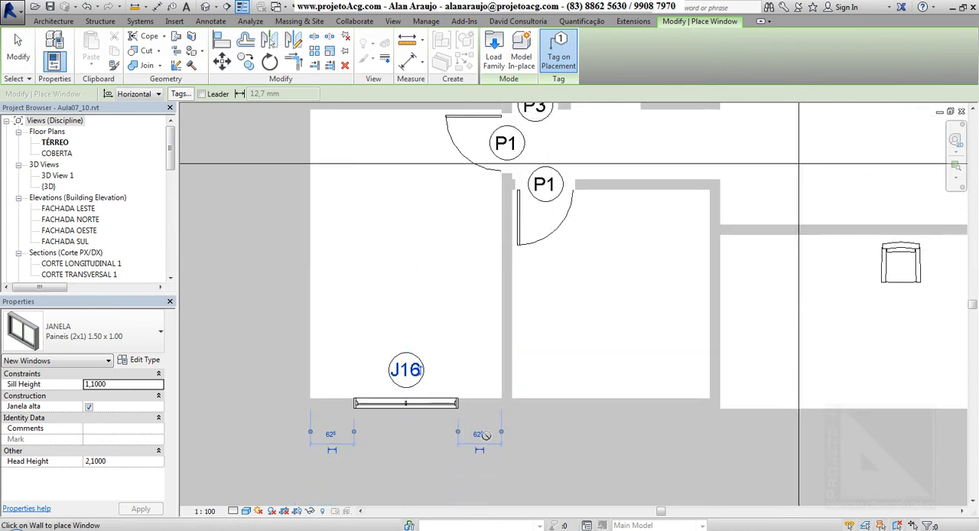
middle_click_drag(584, 425, 510, 430)
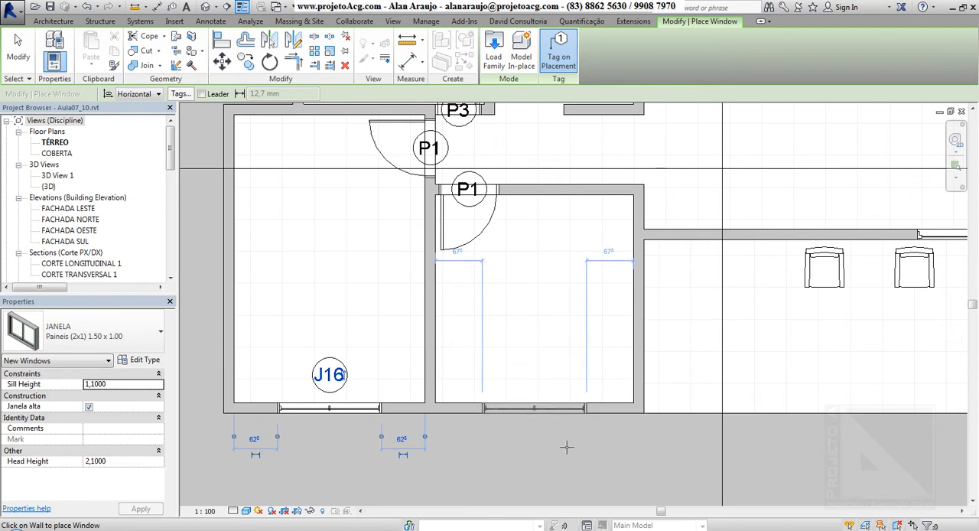
left_click(537, 408)
Preview the floor plan in the Wireframe visual style and return it to Shaded
scroll(612, 474, "down", 4)
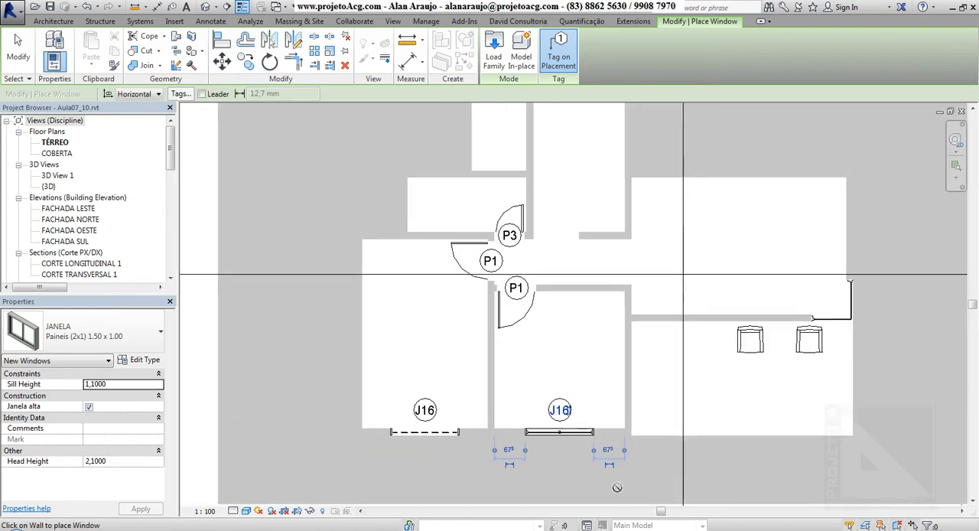
middle_click_drag(636, 453, 595, 417)
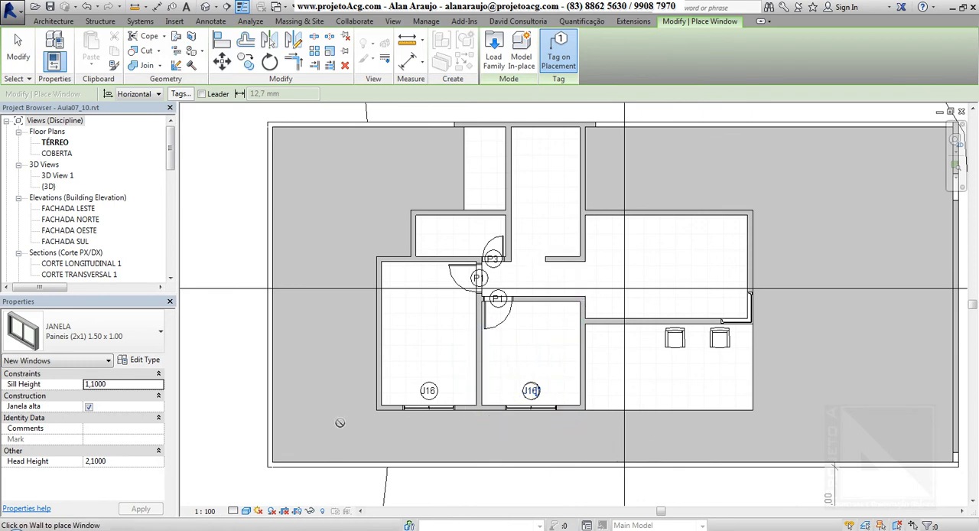
left_click(245, 511)
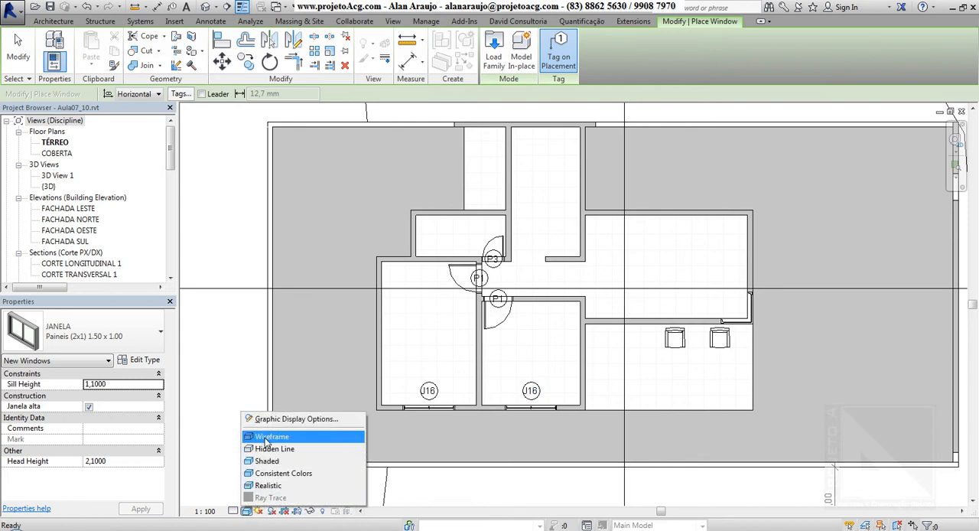
left_click(265, 438)
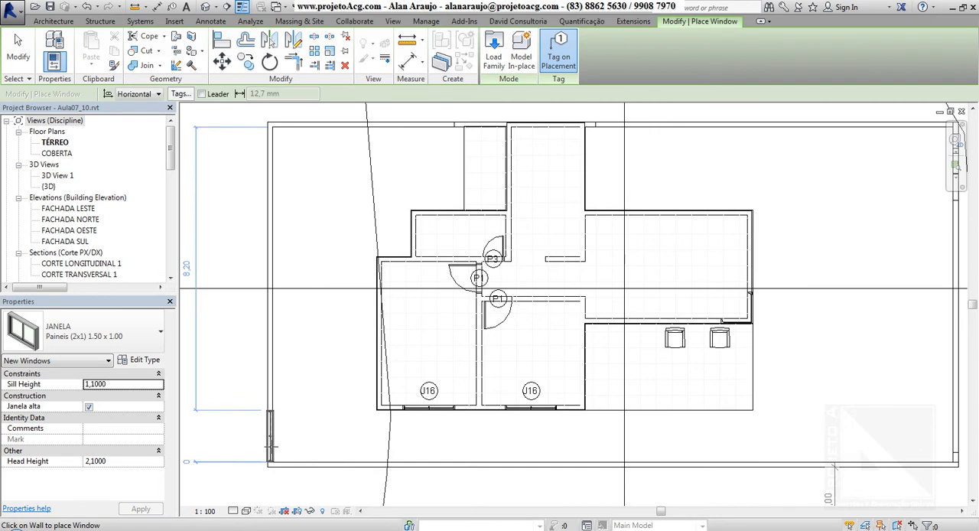
left_click(246, 511)
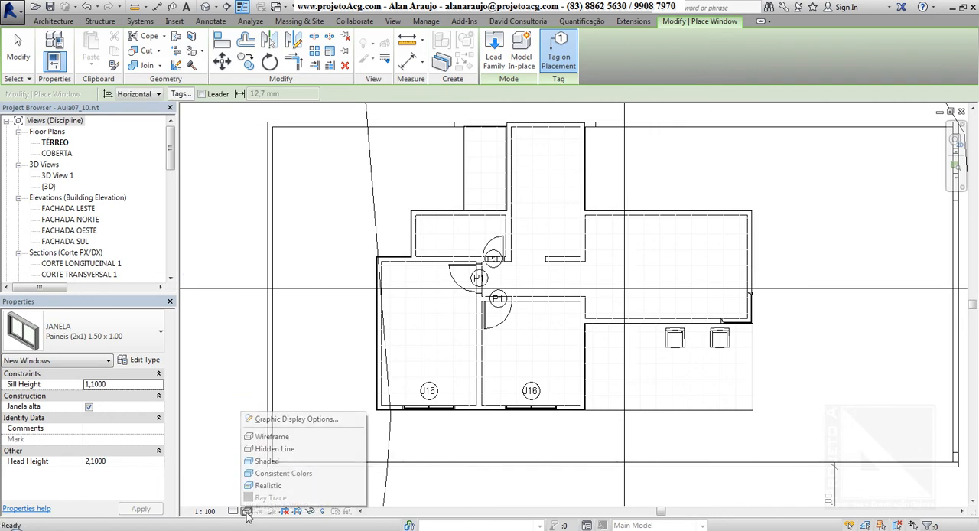
left_click(265, 461)
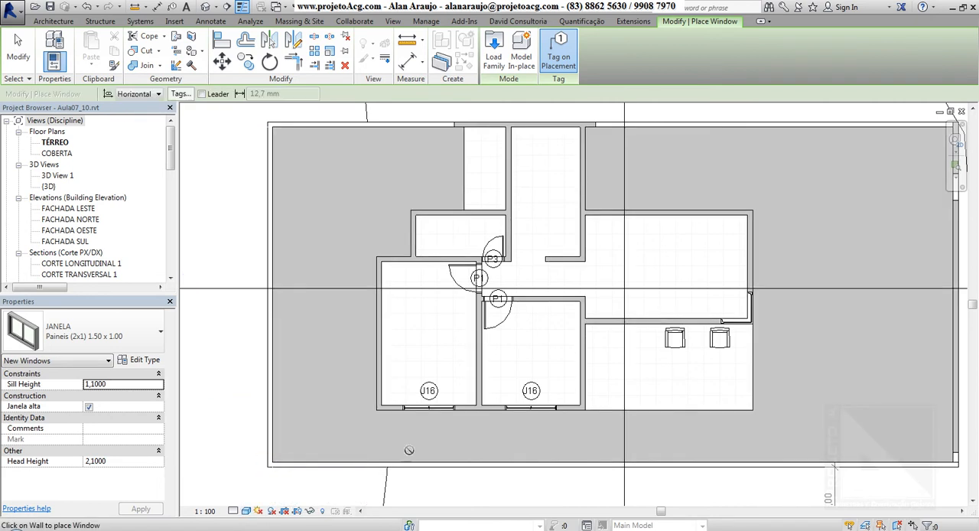
End window placement in the TÉRREO floor plan
middle_click_drag(671, 380, 621, 418)
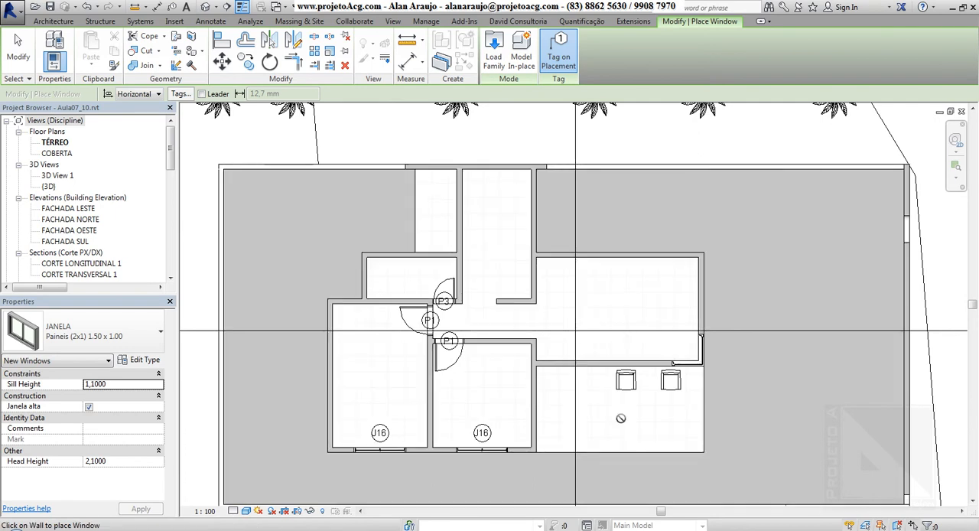
key("Escape")
key("Escape")
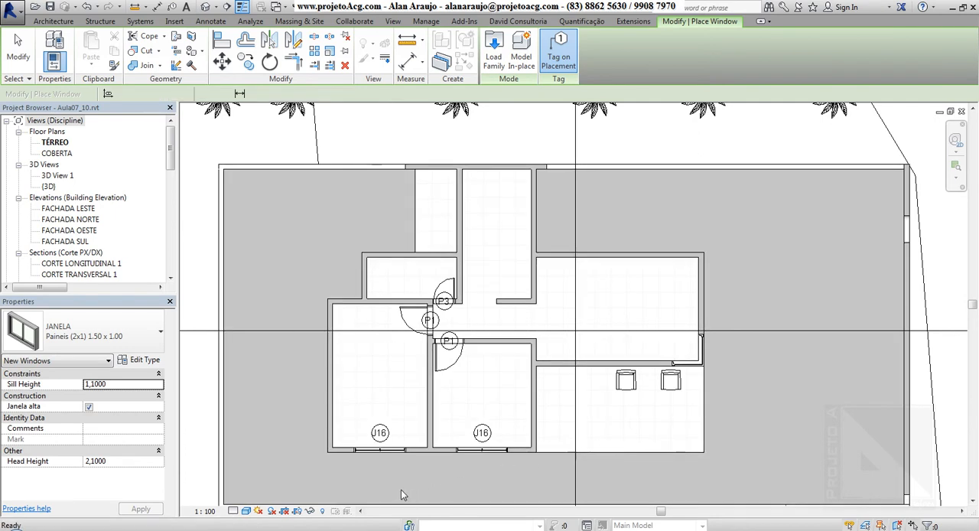
Set the sill height of the window in the westernmost room's south wall to 1.6 m
scroll(374, 457, "up", 2)
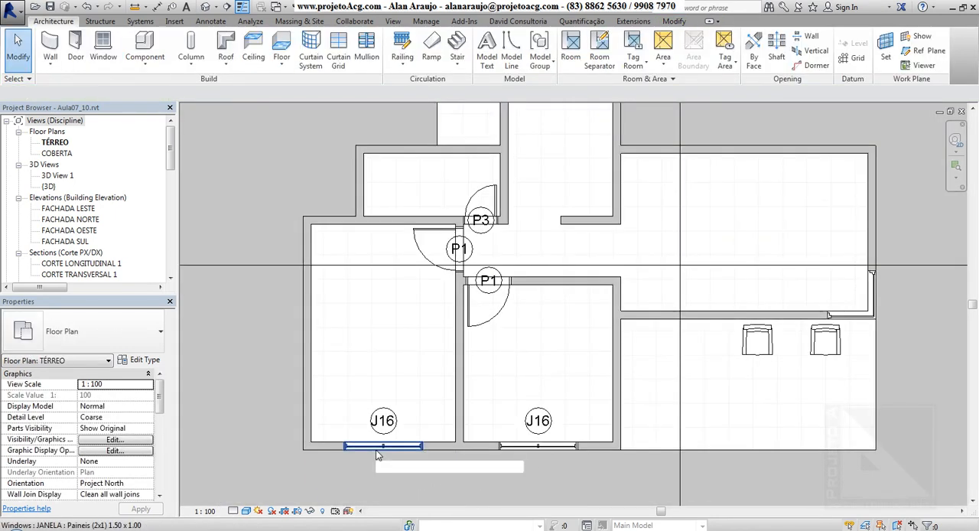
left_click(376, 450)
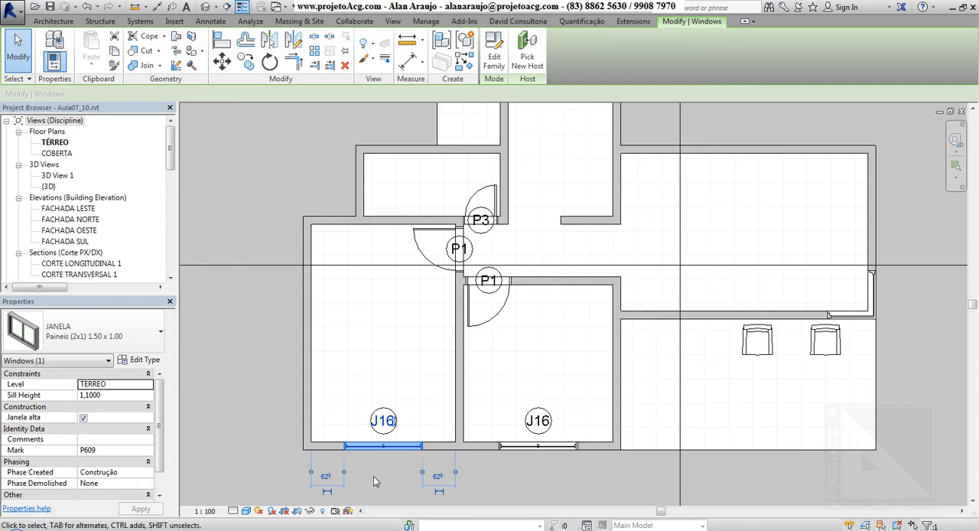
scroll(373, 475, "up", 4)
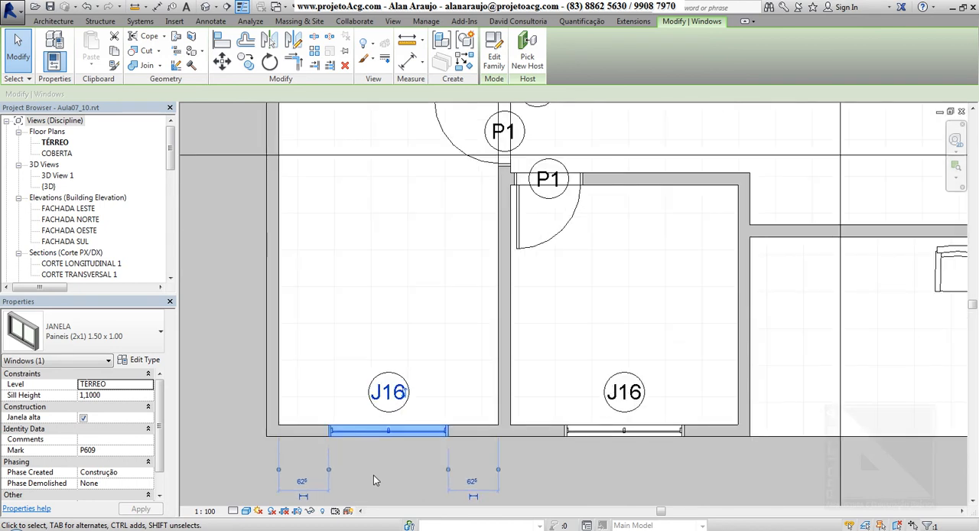
left_click(119, 398)
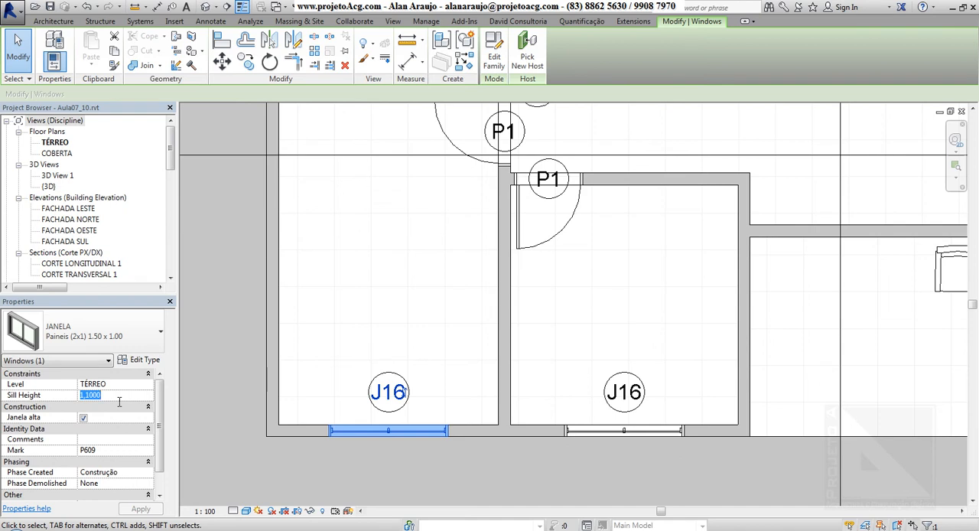
type("1.6")
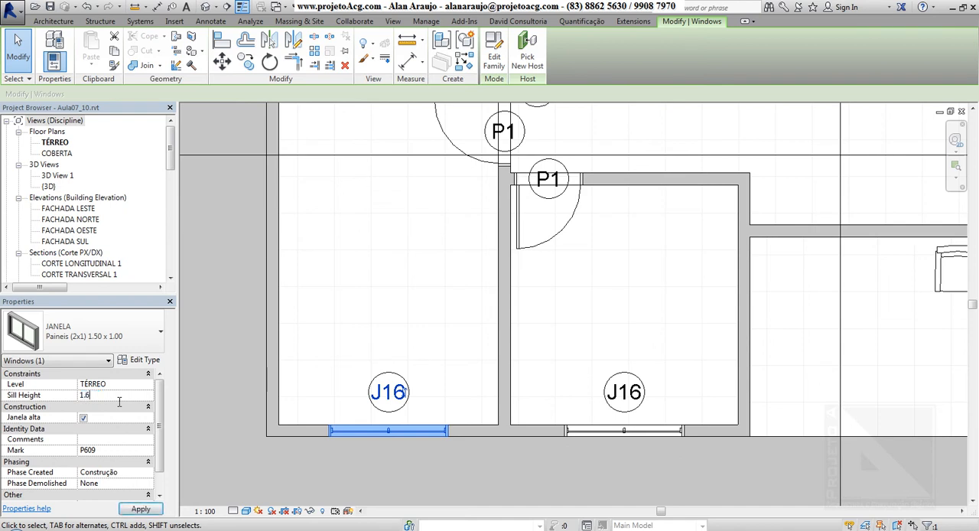
left_click(394, 459)
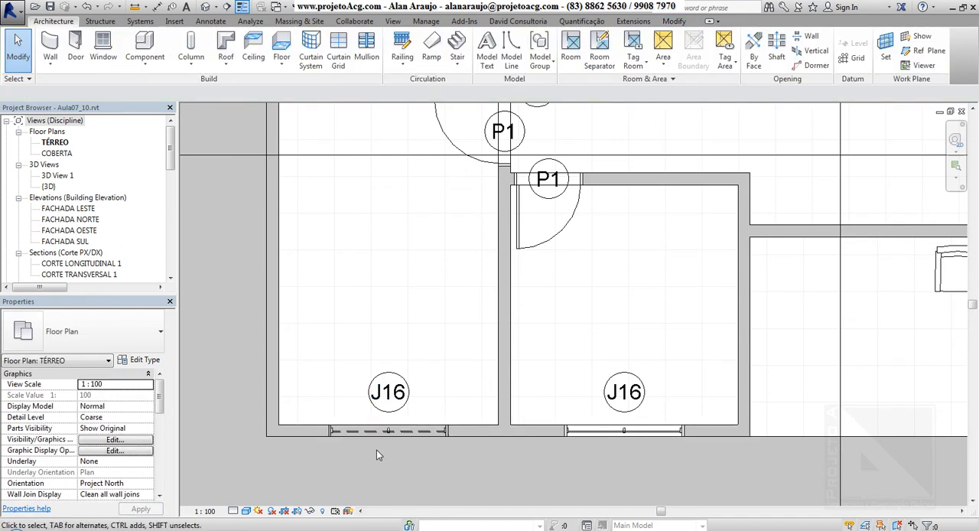
Open the default 3D view and examine the westernmost room's window from outside, with that window selected
scroll(376, 463, "down", 1)
scroll(376, 467, "down", 2)
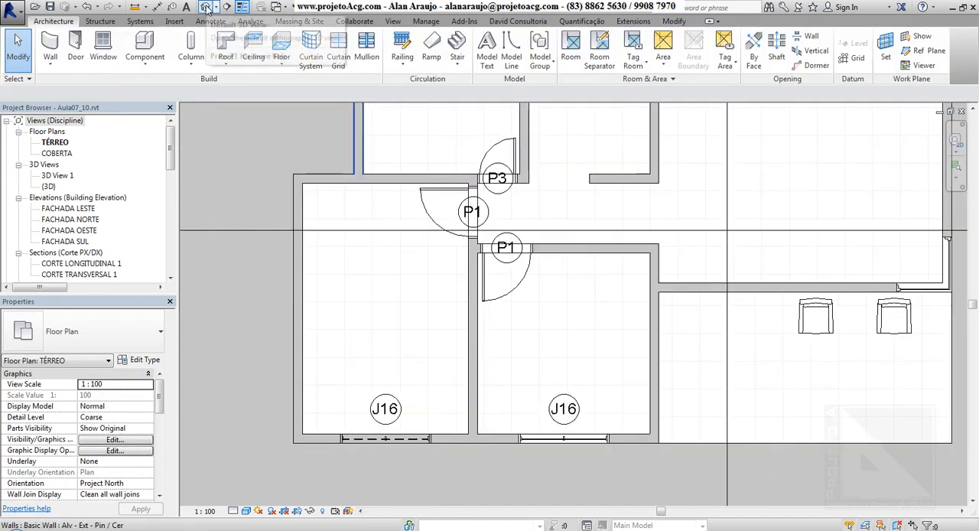
left_click(206, 7)
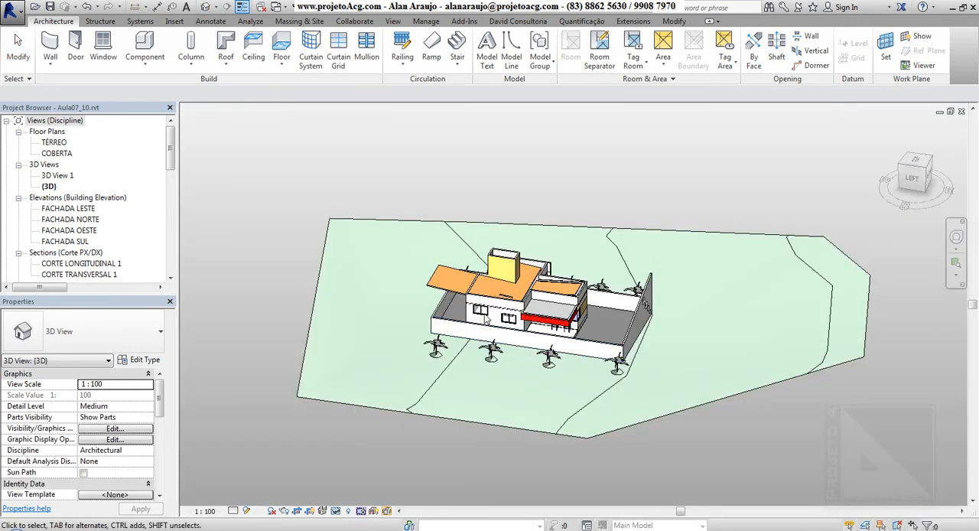
scroll(485, 318, "up", 3)
scroll(485, 318, "up", 5)
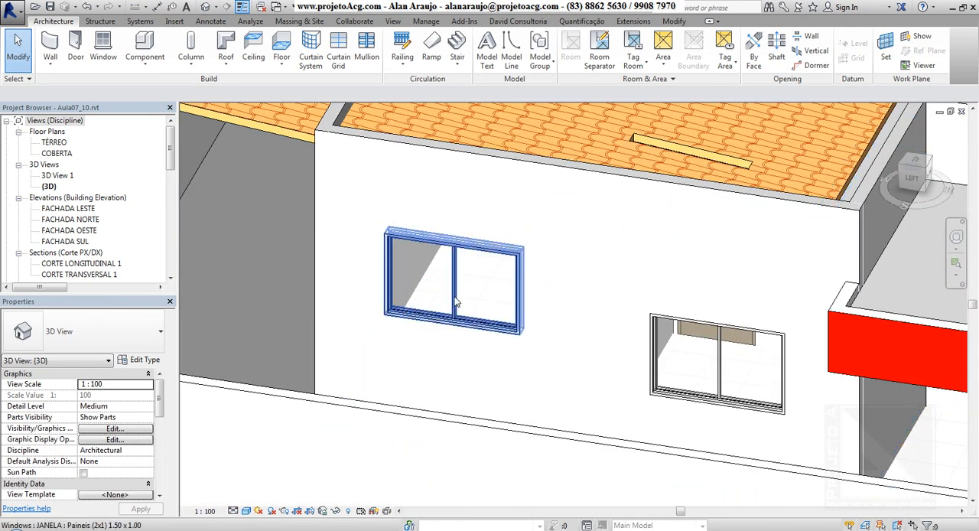
left_click(457, 304)
middle_click_drag(572, 409, 633, 389, "shift")
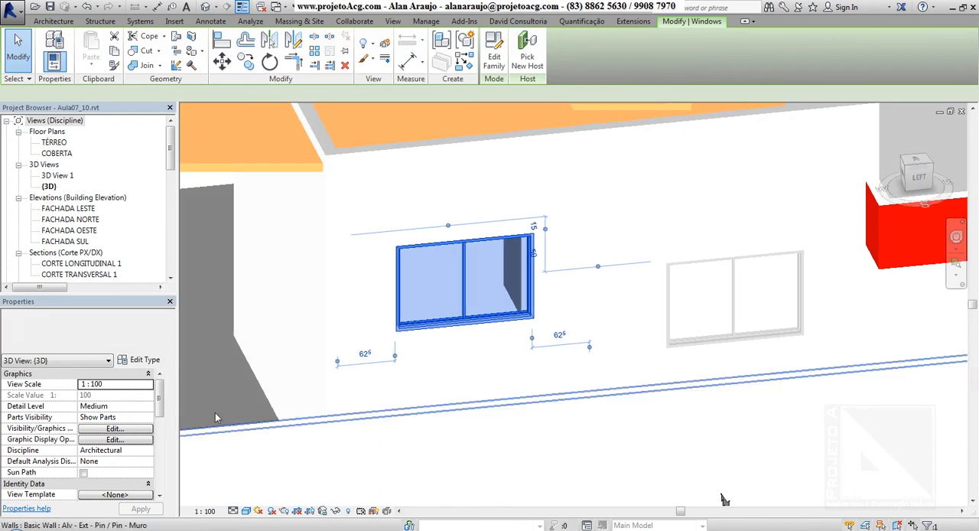
Enlarge the Properties area to show both the sill height and head height of the selected window
left_click(126, 395)
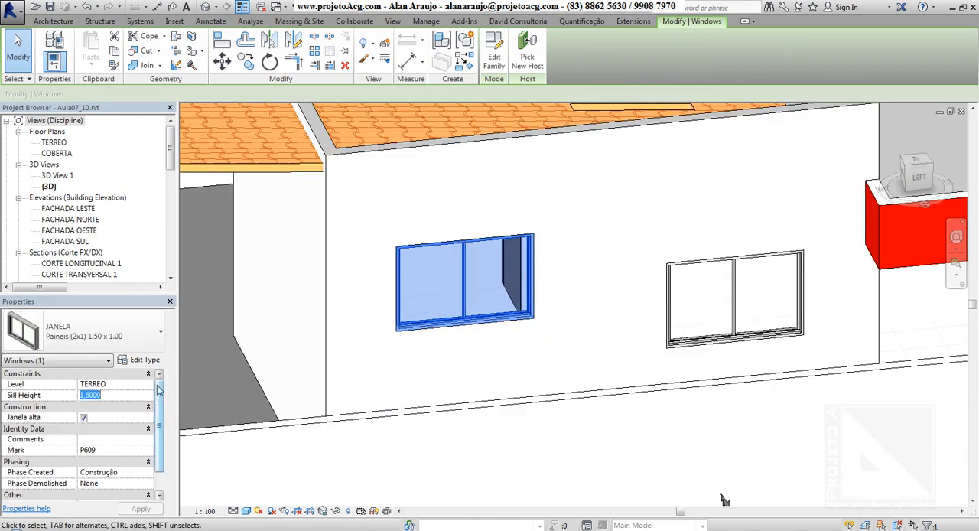
left_click_drag(136, 298, 143, 227)
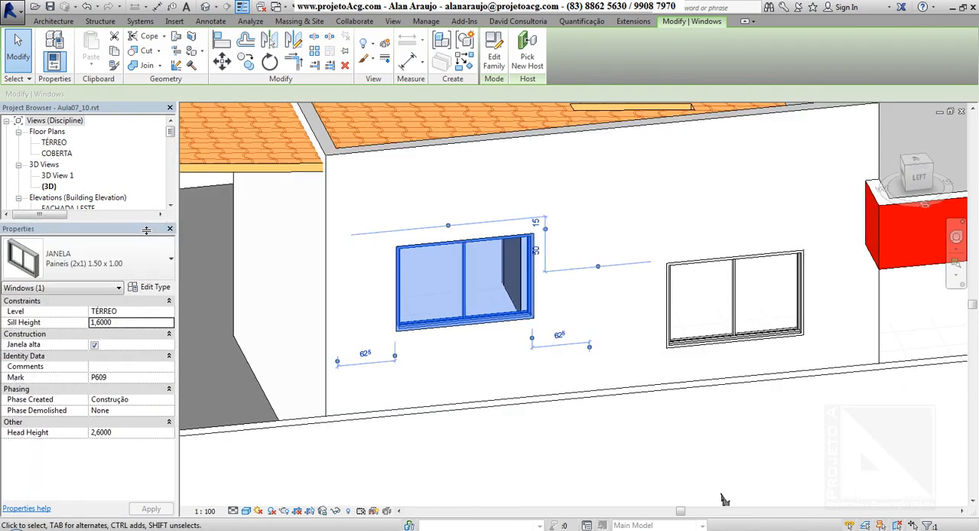
left_click(141, 326)
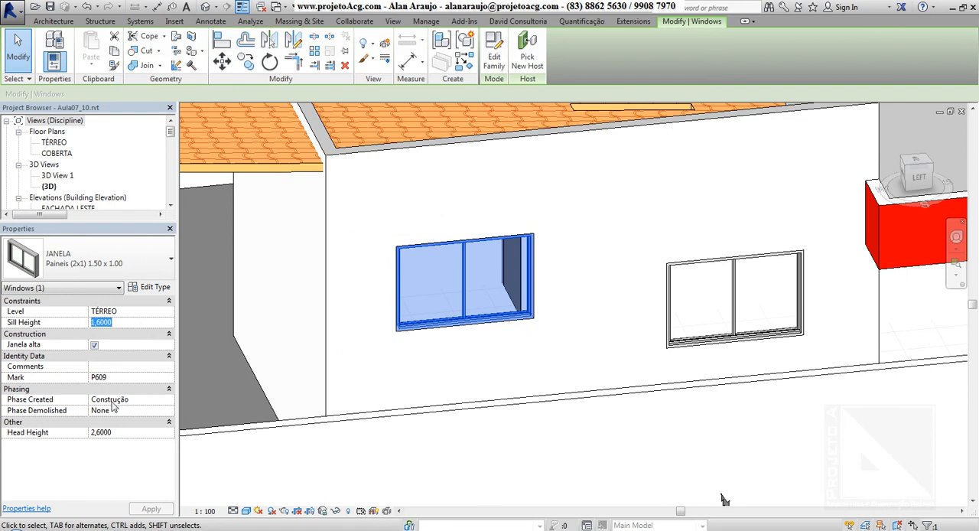
left_click(115, 433)
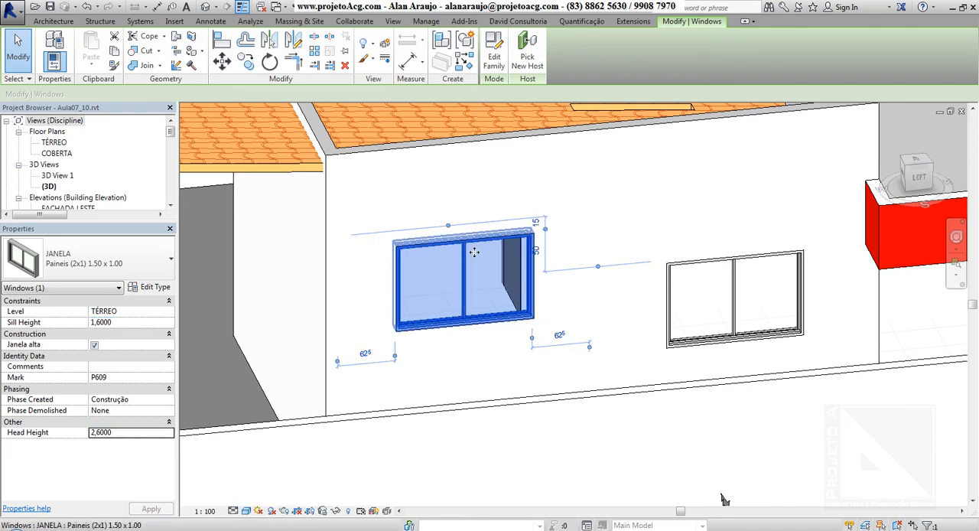
Set the selected window's sill height to 1.1 m in the 3D view
left_click(142, 323)
type("1.1")
left_click(141, 328)
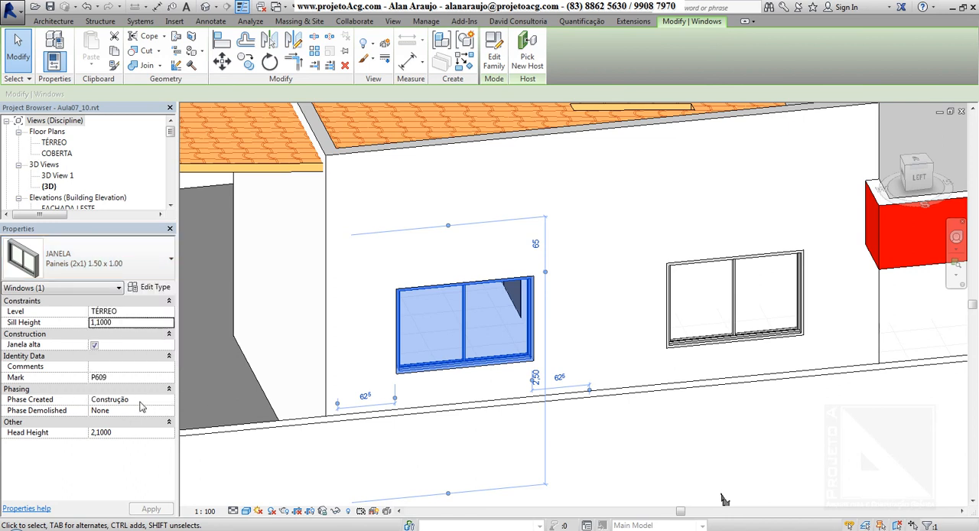
Try a head height of 2.4 m for the selected window and return its sill height to 1.1 m
left_click(140, 434)
type("2,4000")
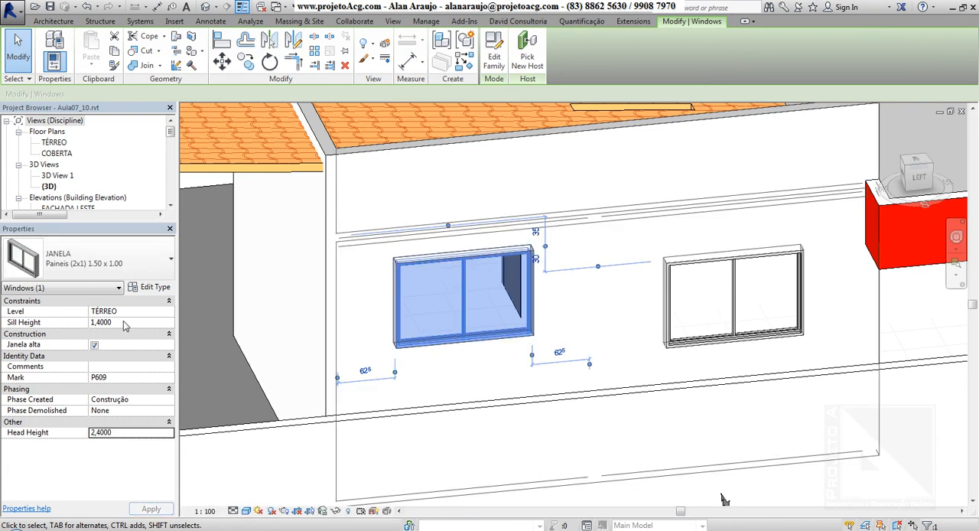
left_click(124, 322)
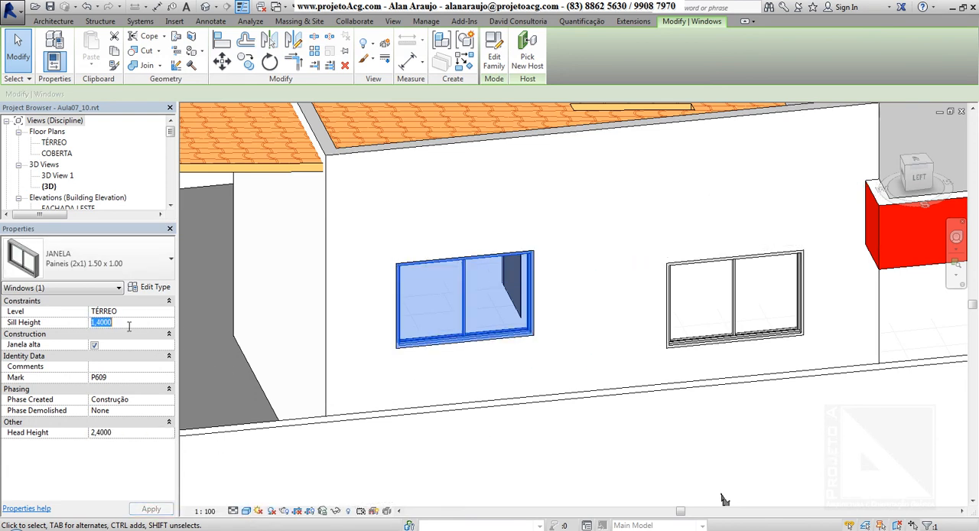
type("1,1000")
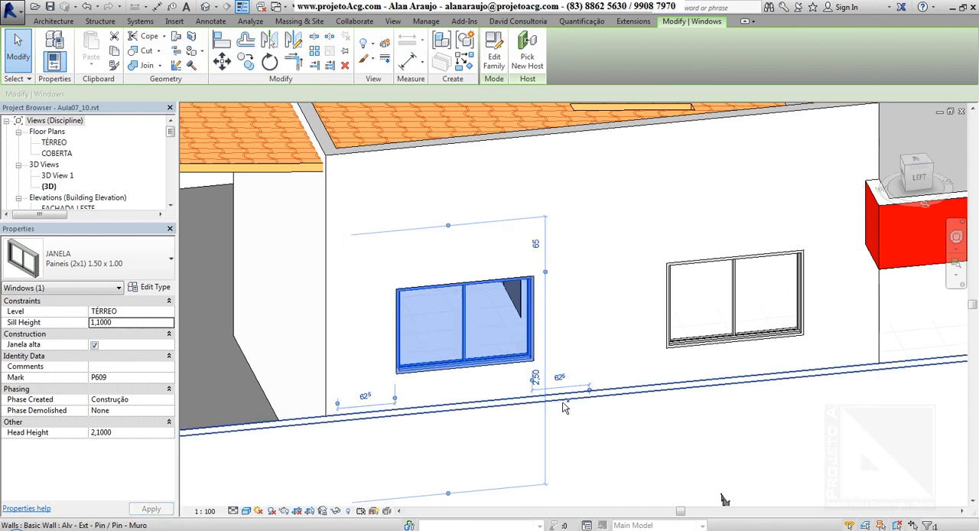
Return to the TÉRREO floor plan and turn off the Thin Lines display
left_click(47, 132)
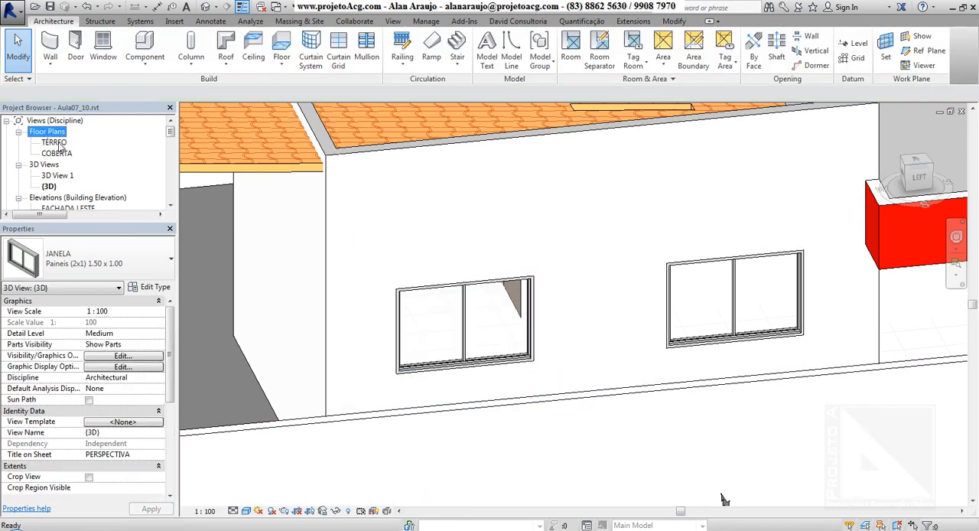
double_click(55, 143)
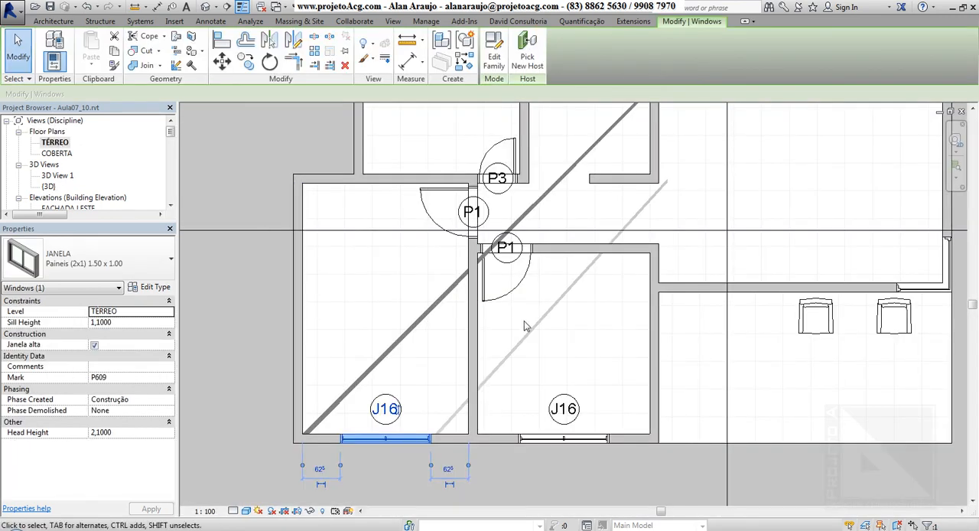
key("t")
key("l")
middle_click_drag(596, 342, 555, 367)
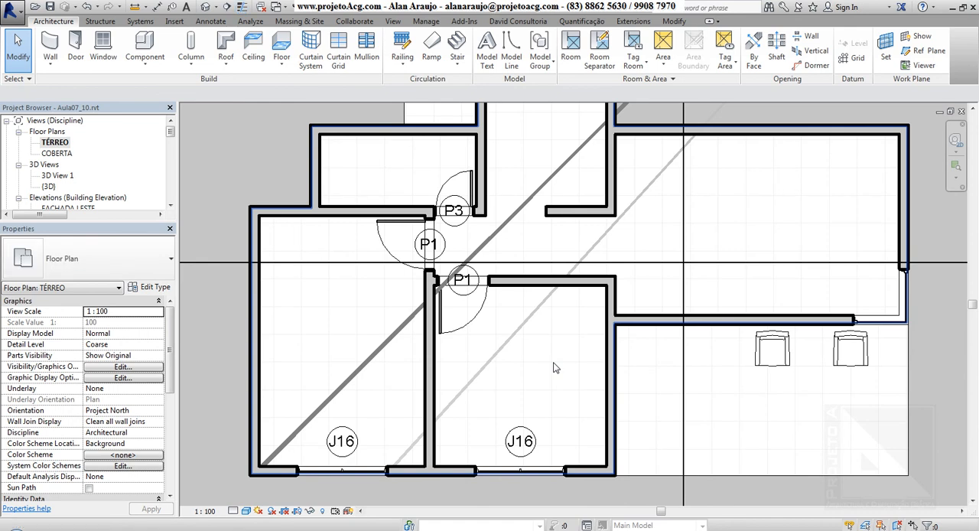
Select the P1 door in the westernmost room's east wall and open its type properties
middle_click_drag(491, 365, 451, 437)
scroll(449, 435, "down", 3)
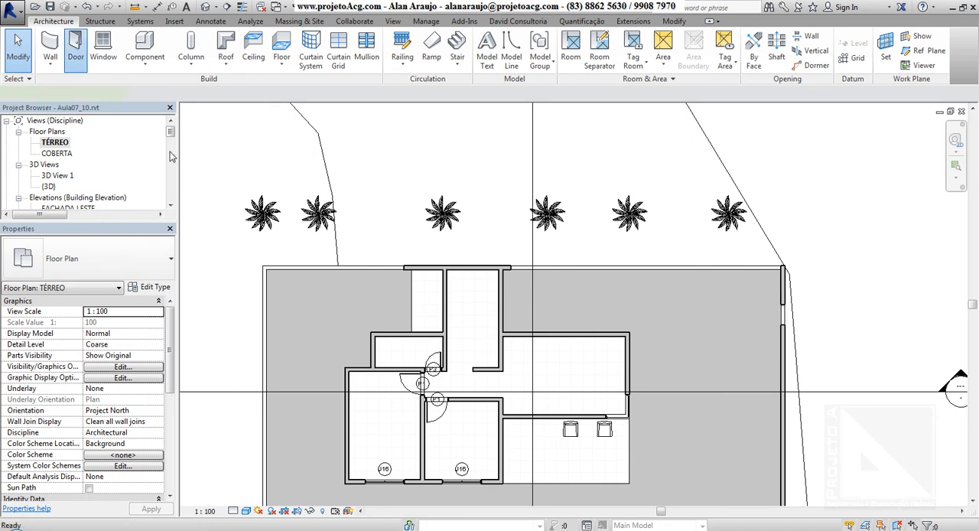
key("Escape")
key("Escape")
left_click(410, 389)
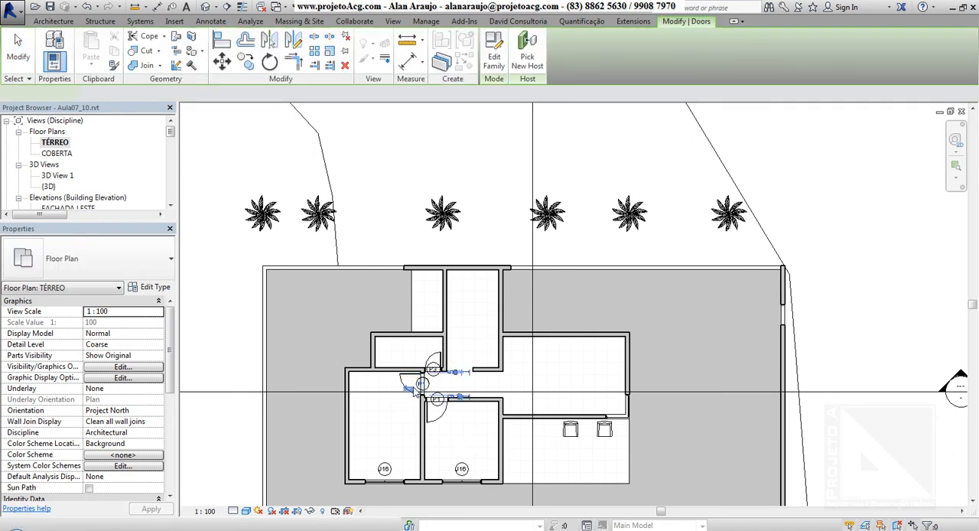
left_click(156, 290)
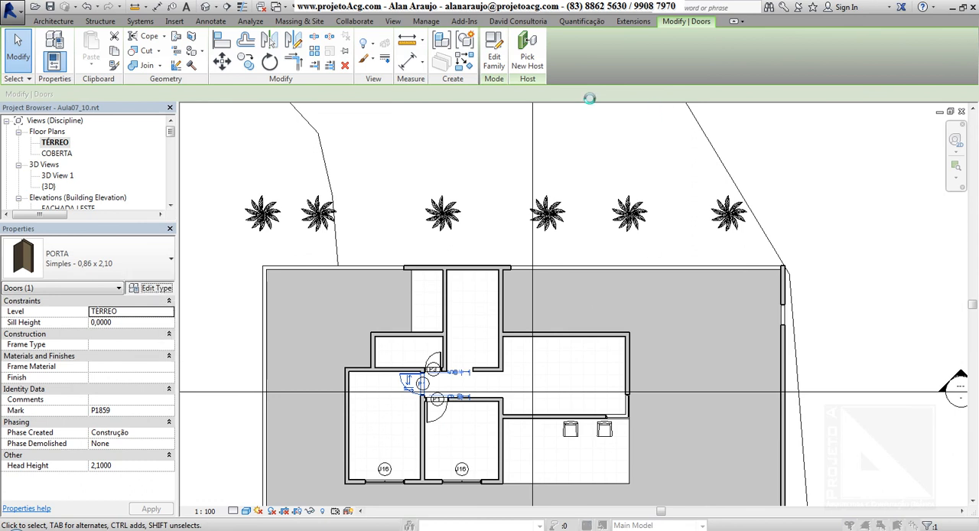